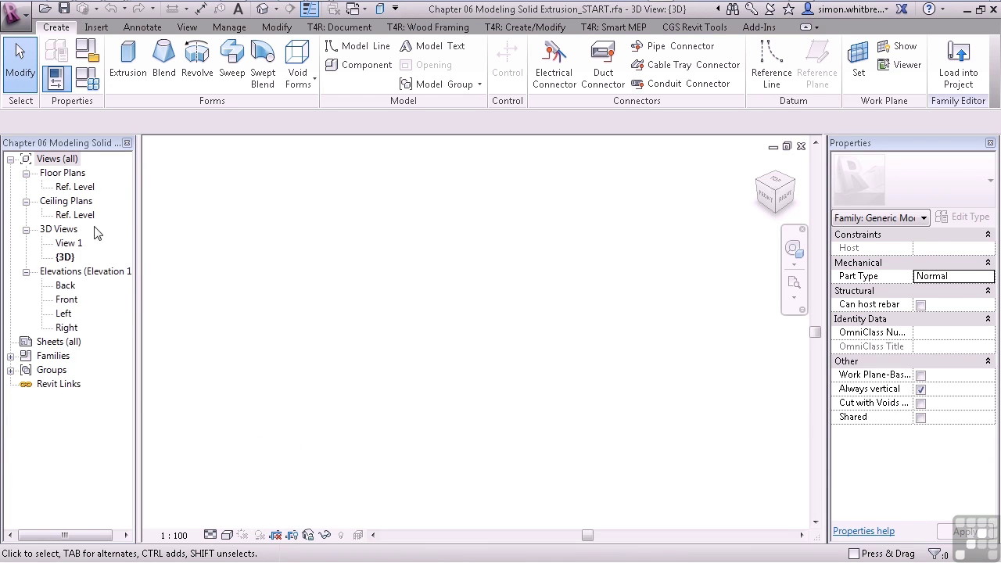
Open the Ref. Level floor plan, then the Front and Left elevations from the Project Browser.
{"action": "double_click", "coordinate": [76, 188]}
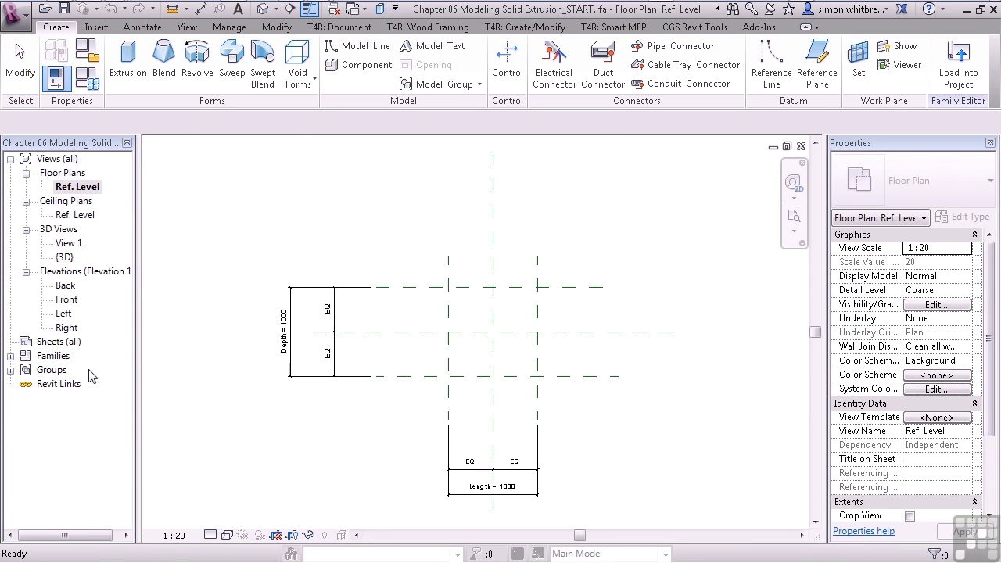
{"action": "double_click", "coordinate": [64, 301]}
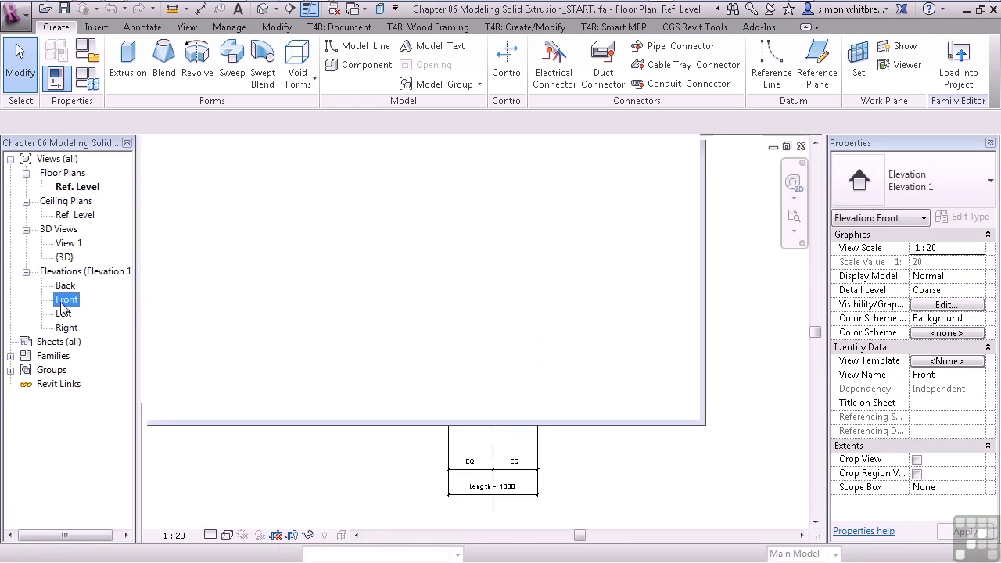
{"action": "double_click", "coordinate": [62, 313]}
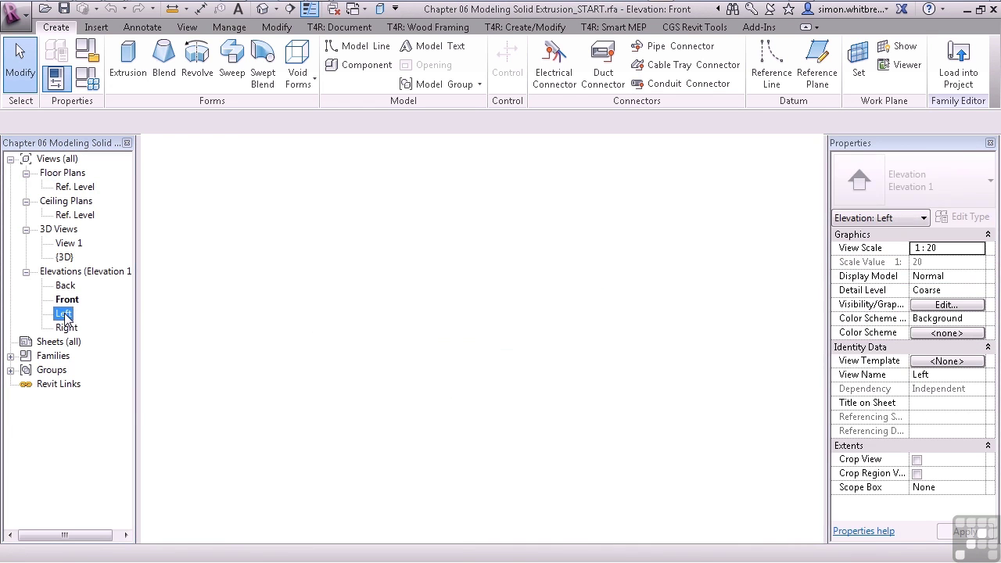
Tile the open views and zoom the Left and Front elevations to fit.
{"action": "left_click", "coordinate": [188, 28]}
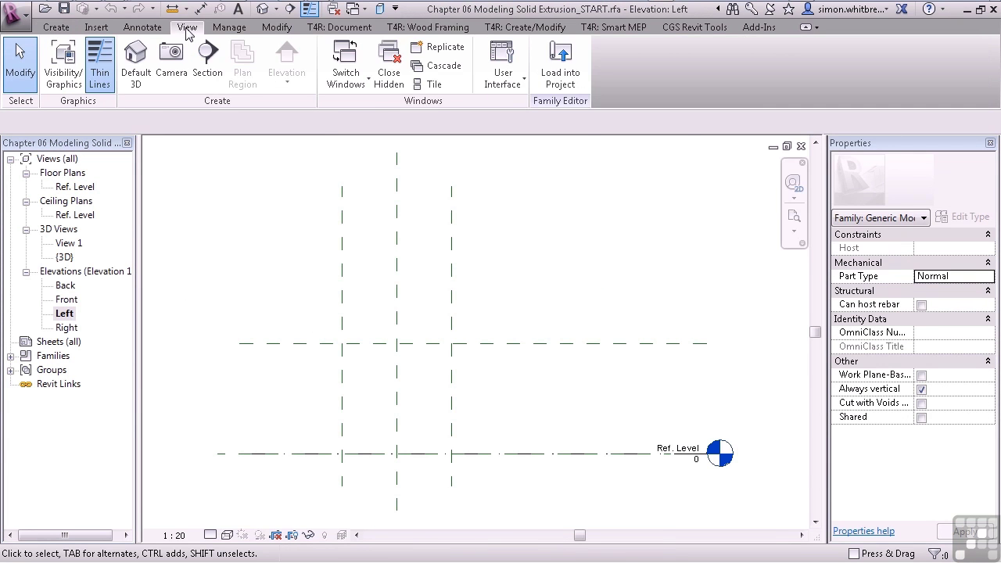
{"action": "left_click", "coordinate": [432, 85]}
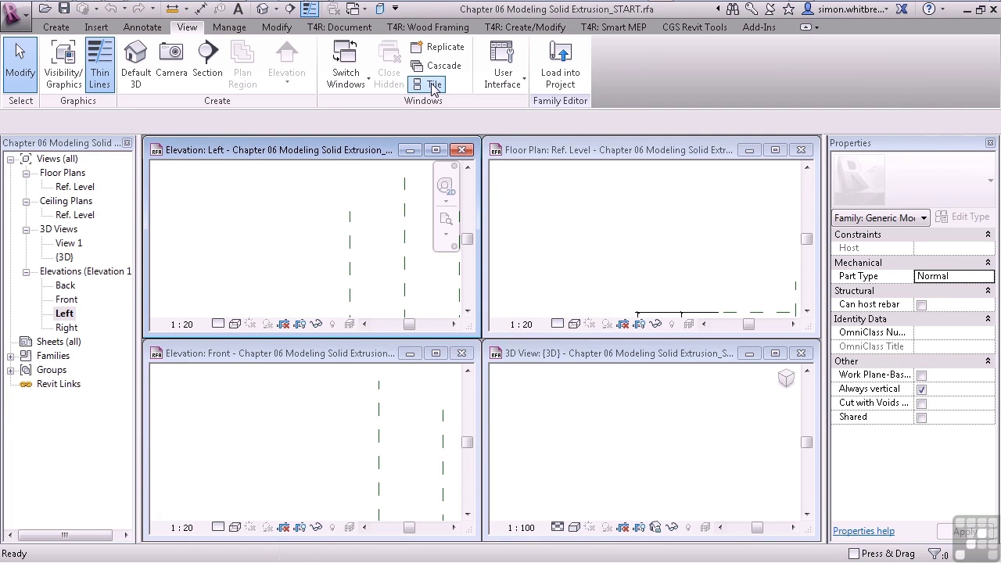
{"action": "right_click", "coordinate": [205, 181]}
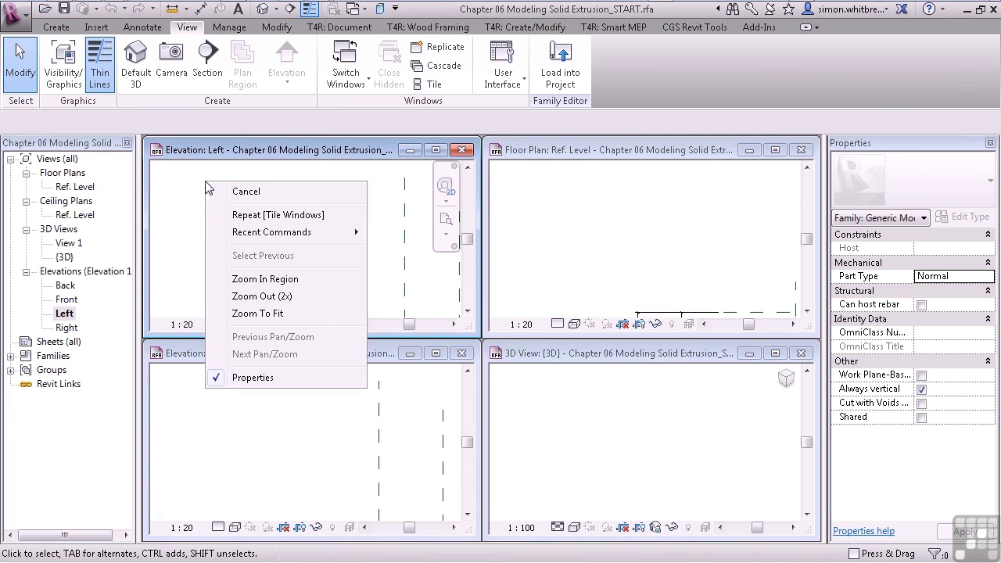
{"action": "left_click", "coordinate": [253, 313]}
{"action": "left_click", "coordinate": [227, 443]}
{"action": "right_click", "coordinate": [227, 442]}
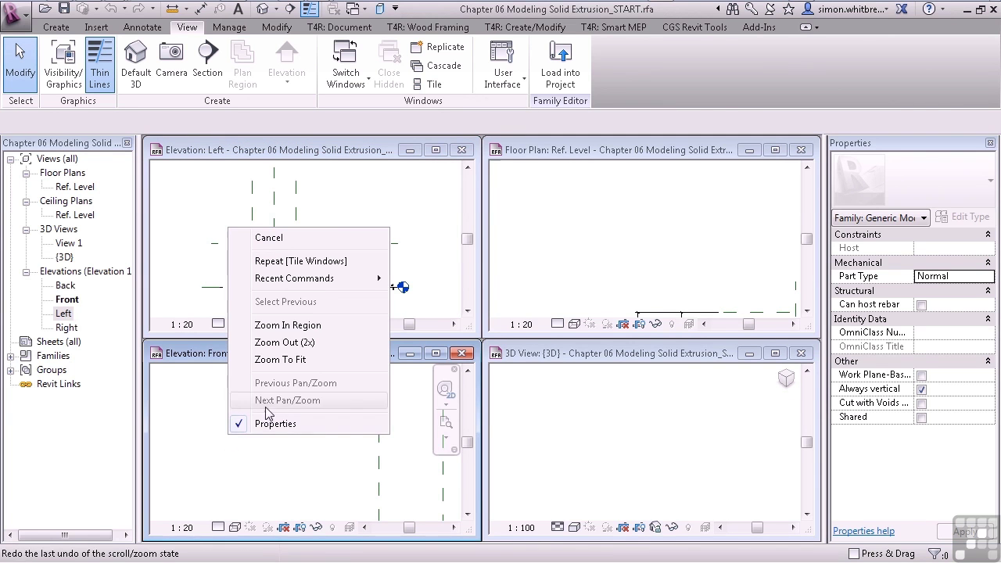
{"action": "left_click", "coordinate": [279, 356]}
Zoom the floor plan and 3D view to fit, then activate each view in turn.
{"action": "right_click", "coordinate": [632, 249]}
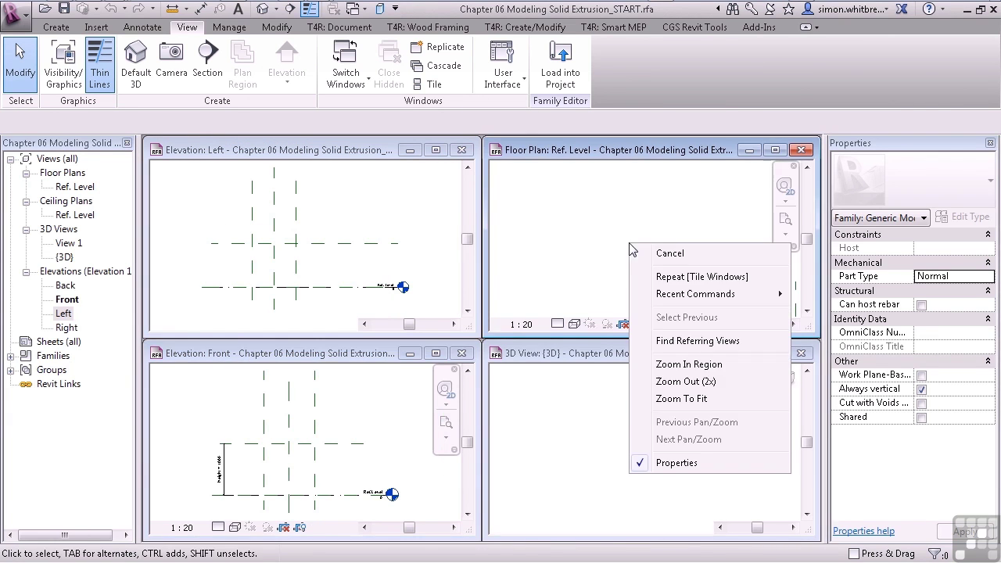
{"action": "left_click", "coordinate": [661, 401]}
{"action": "right_click", "coordinate": [661, 404]}
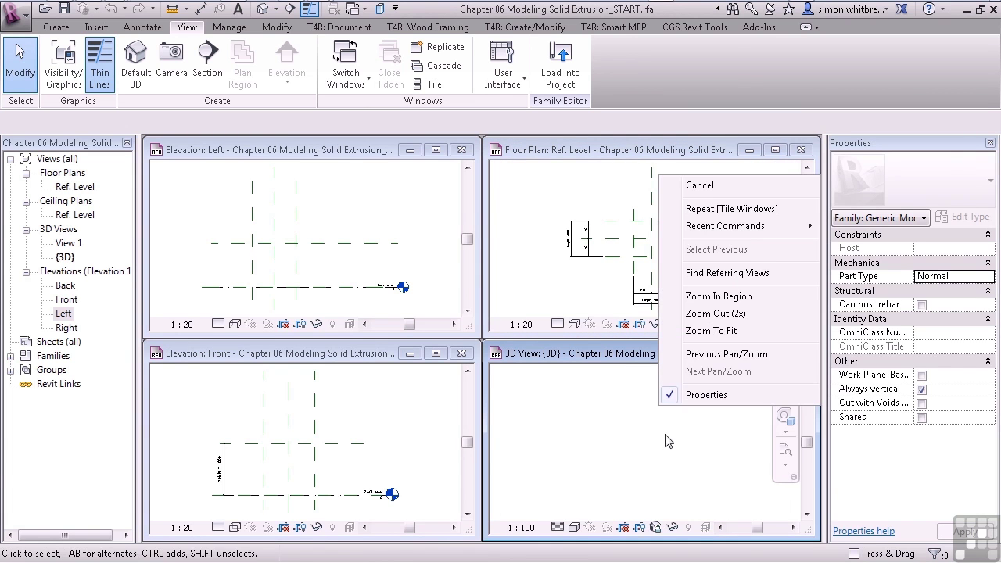
{"action": "left_click", "coordinate": [711, 331]}
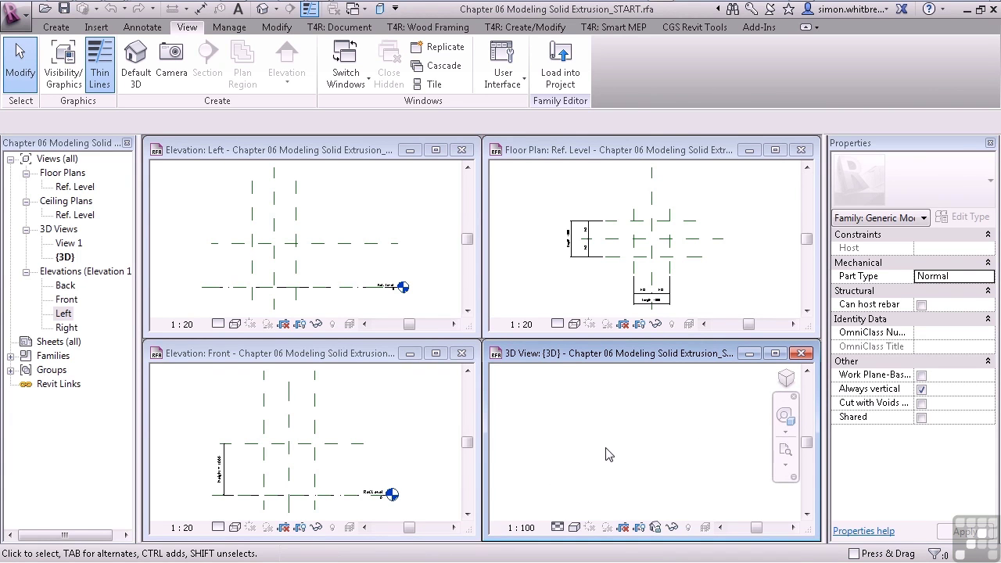
{"action": "left_click", "coordinate": [428, 300]}
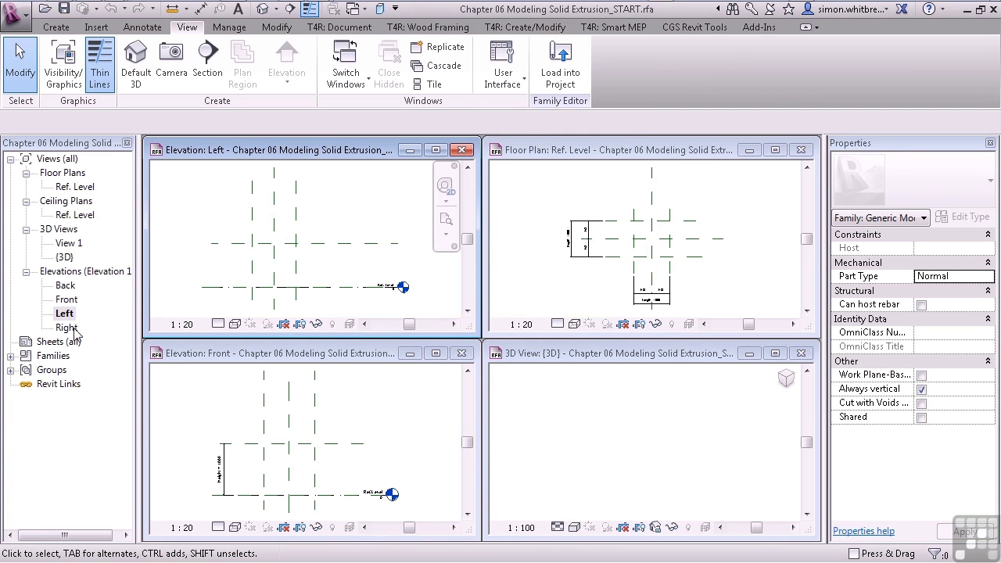
{"action": "left_click", "coordinate": [386, 419]}
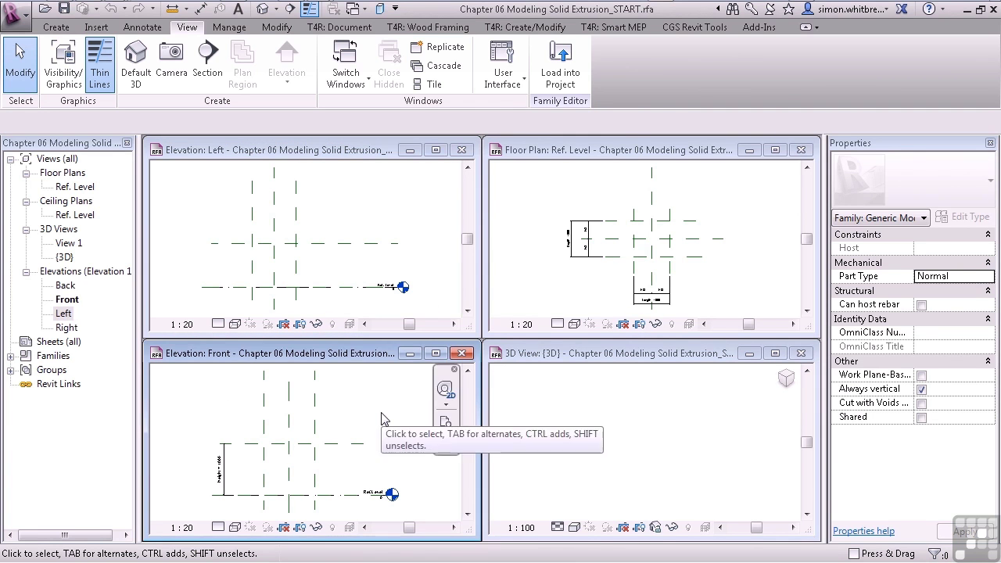
{"action": "left_click", "coordinate": [524, 293]}
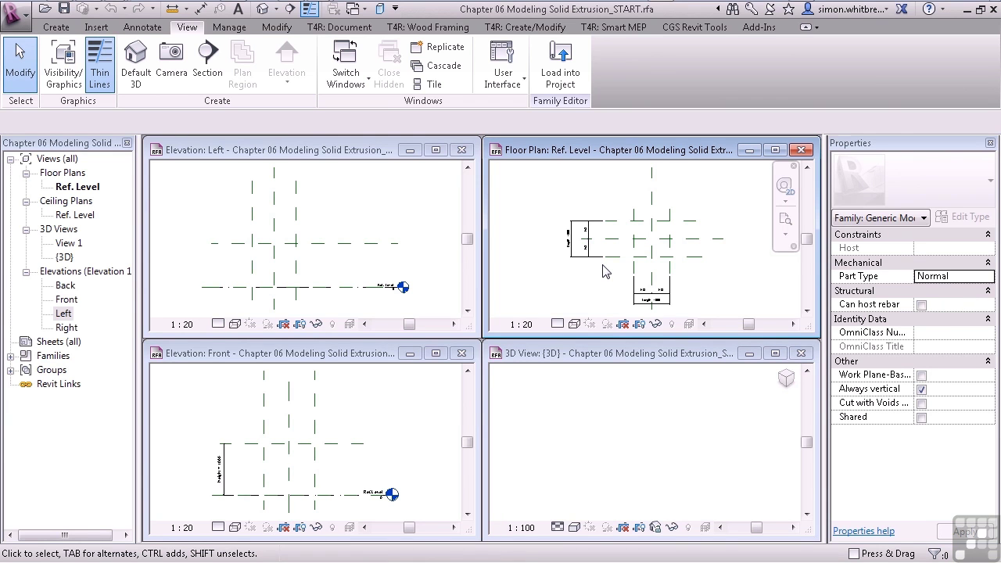
Start a solid extrusion sketch on the Ref. Level floor plan.
{"action": "left_click", "coordinate": [53, 28]}
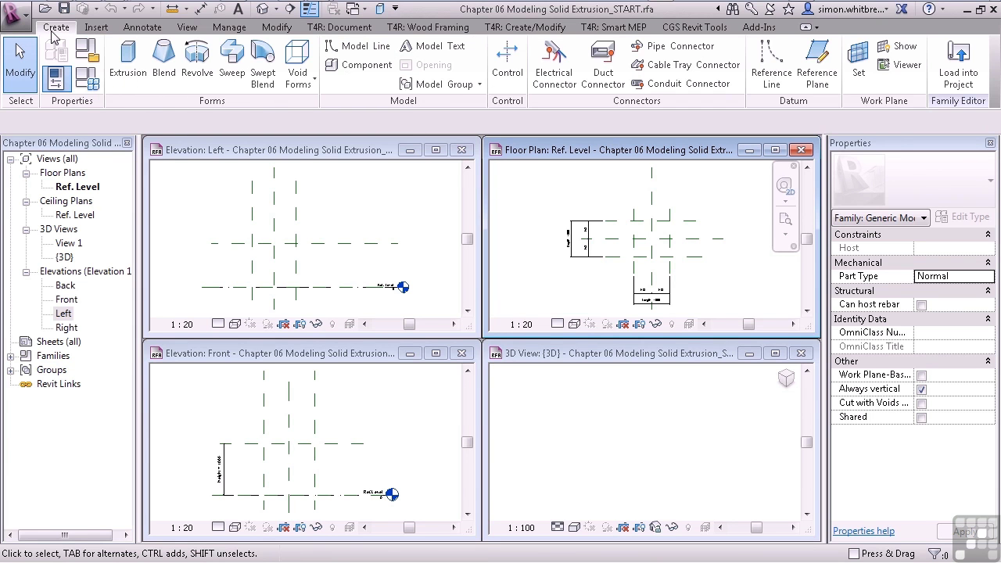
{"action": "left_click", "coordinate": [125, 74]}
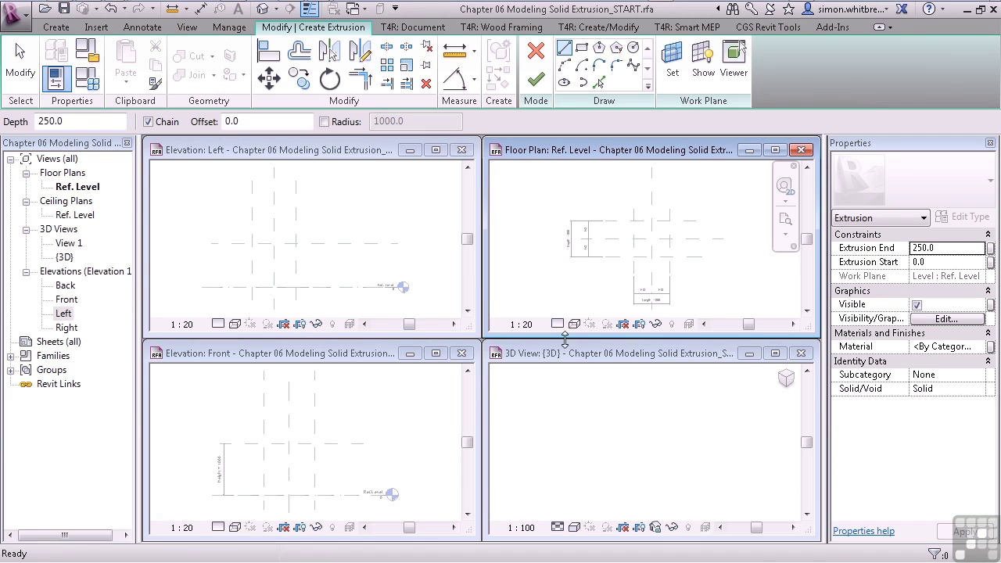
{"action": "left_click", "coordinate": [636, 222]}
{"action": "scroll", "coordinate": [651, 242], "scroll_direction": "up", "scroll_amount": 2}
{"action": "scroll", "coordinate": [651, 238], "scroll_direction": "up", "scroll_amount": 1}
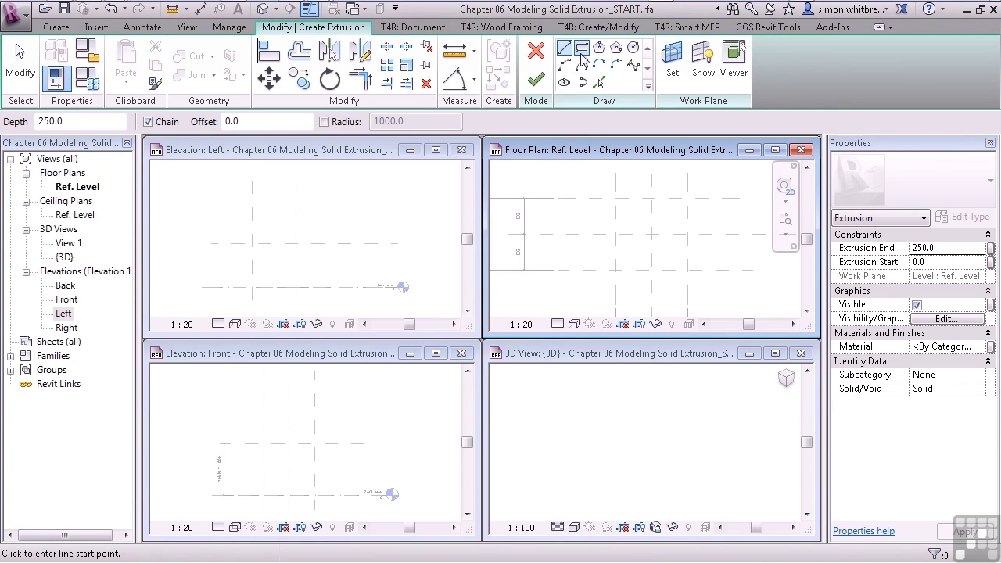
Sketch a 1000 x 1000 square at the reference-plane intersection plus an overlapping smaller rectangle.
{"action": "left_click", "coordinate": [582, 48]}
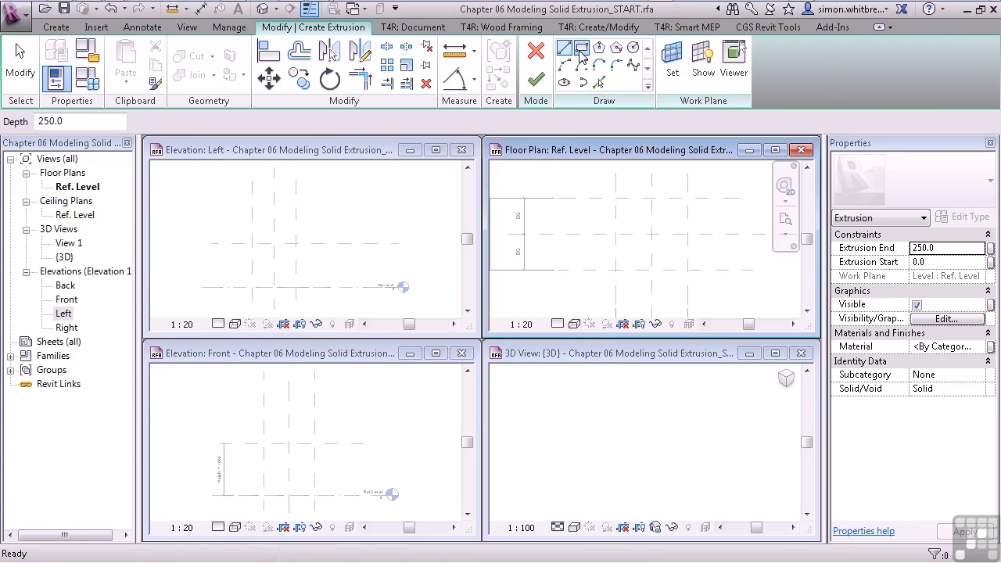
{"action": "left_click", "coordinate": [616, 270]}
{"action": "left_click", "coordinate": [688, 198]}
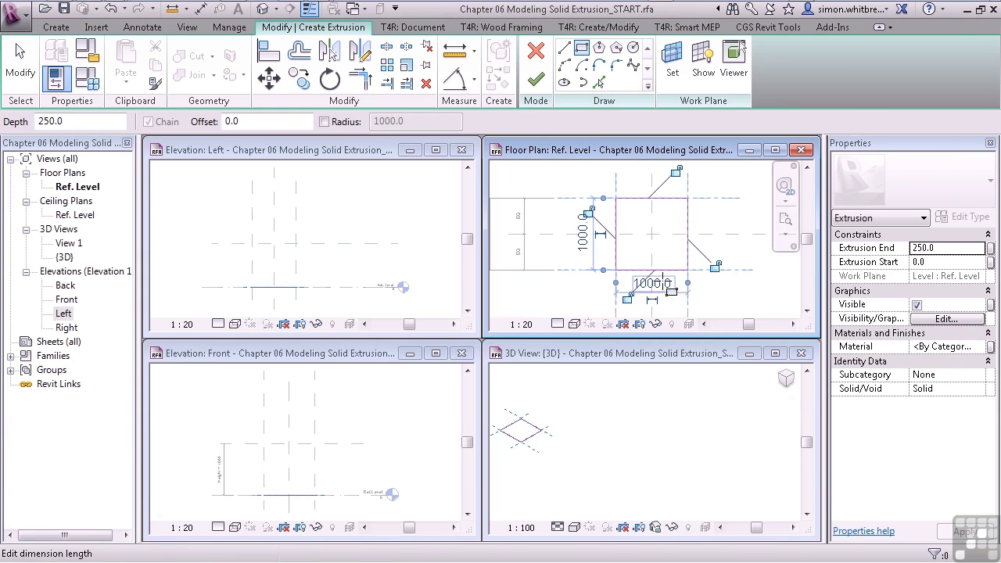
{"action": "left_click", "coordinate": [664, 304]}
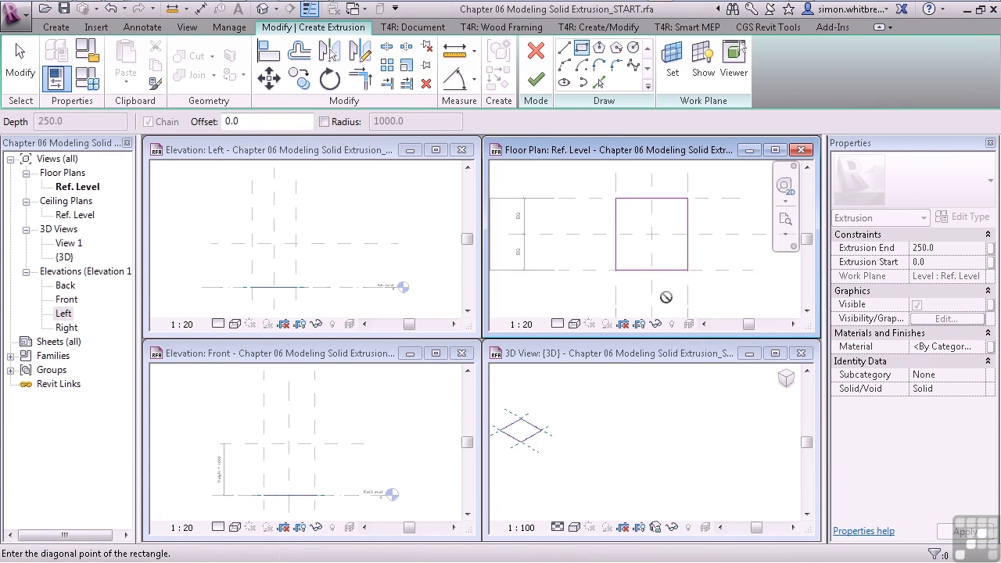
{"action": "left_click", "coordinate": [708, 247]}
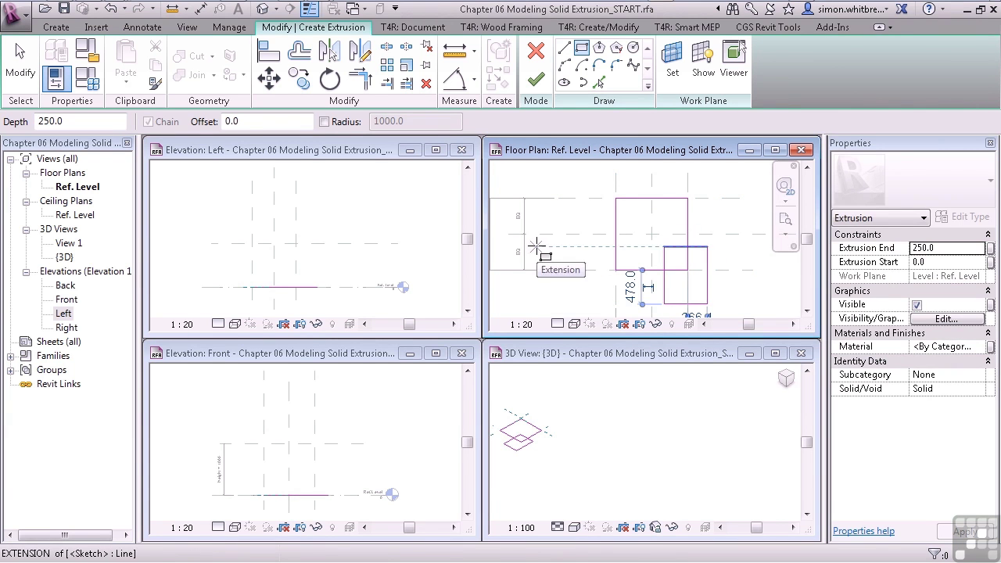
Attempt to finish, dismiss the intersecting-lines error with Continue, and bring up the Undo list.
{"action": "left_click", "coordinate": [538, 81]}
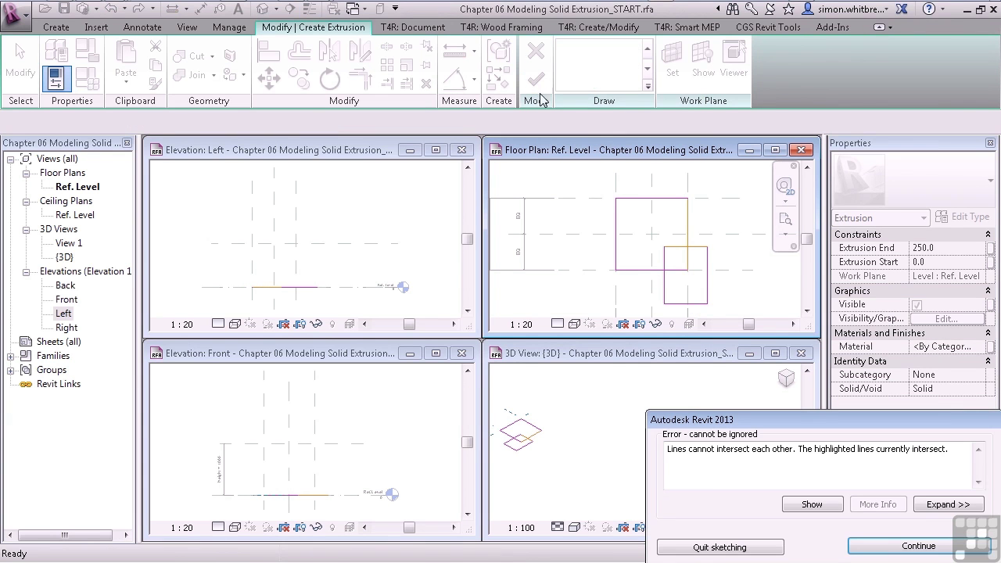
{"action": "left_click_drag", "start_coordinate": [702, 420], "coordinate": [446, 341]}
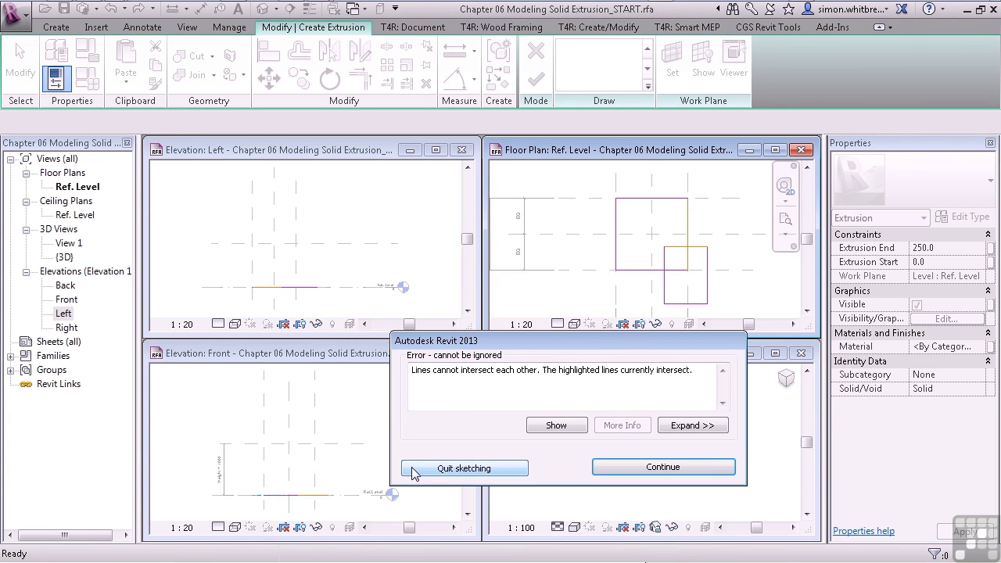
{"action": "left_click", "coordinate": [620, 467]}
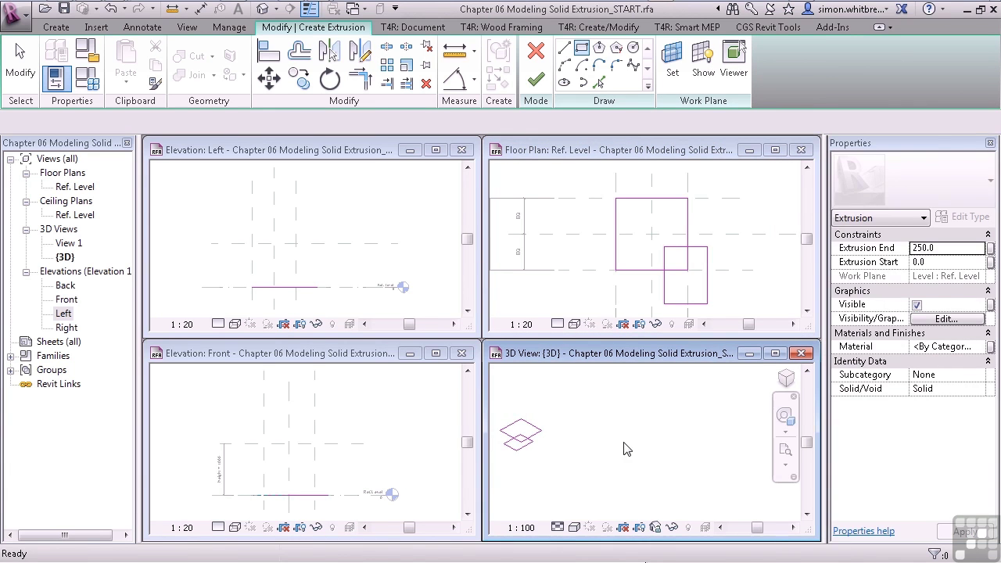
{"action": "middle_click_drag", "start_coordinate": [575, 440], "coordinate": [684, 457]}
{"action": "scroll", "coordinate": [619, 445], "scroll_direction": "up", "scroll_amount": 3}
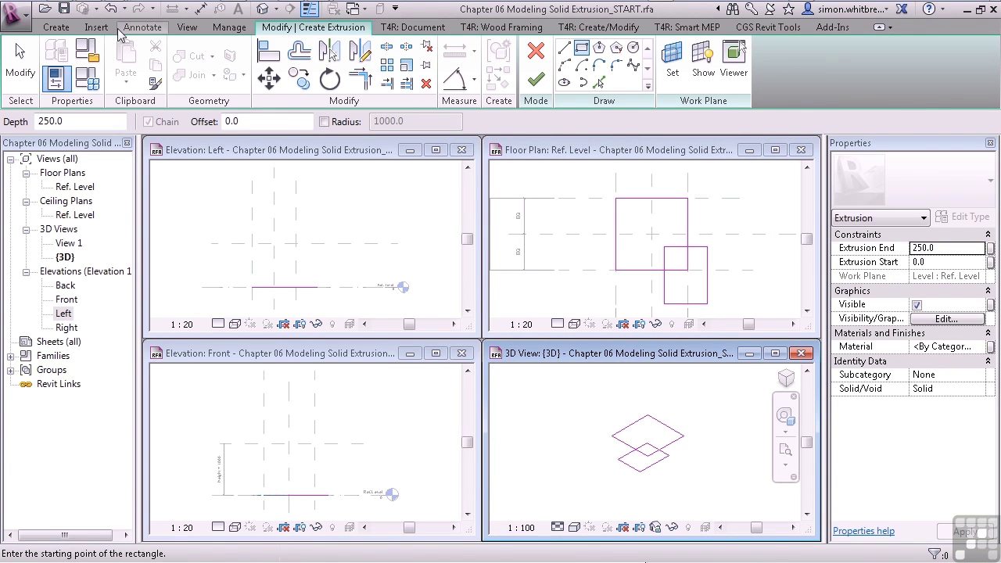
{"action": "left_click", "coordinate": [125, 9]}
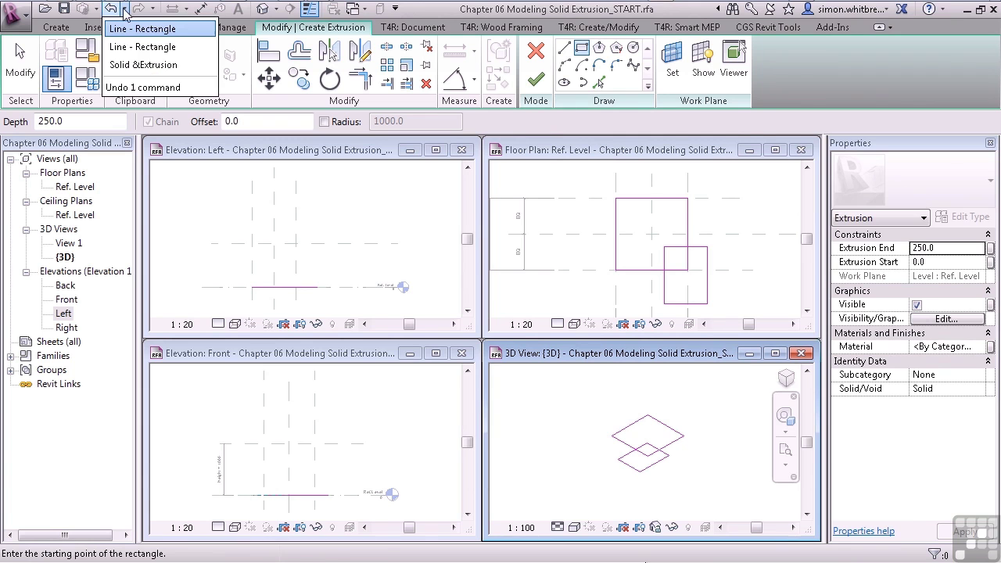
Undo the rectangles, pick locked lines on the reference planes, and try finishing again.
{"action": "left_click", "coordinate": [139, 47]}
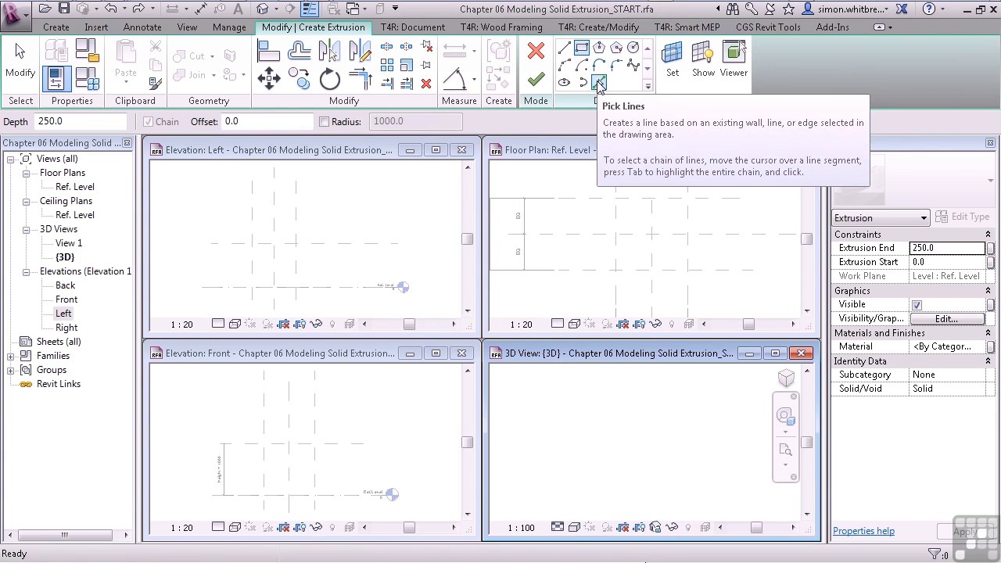
{"action": "left_click", "coordinate": [598, 84]}
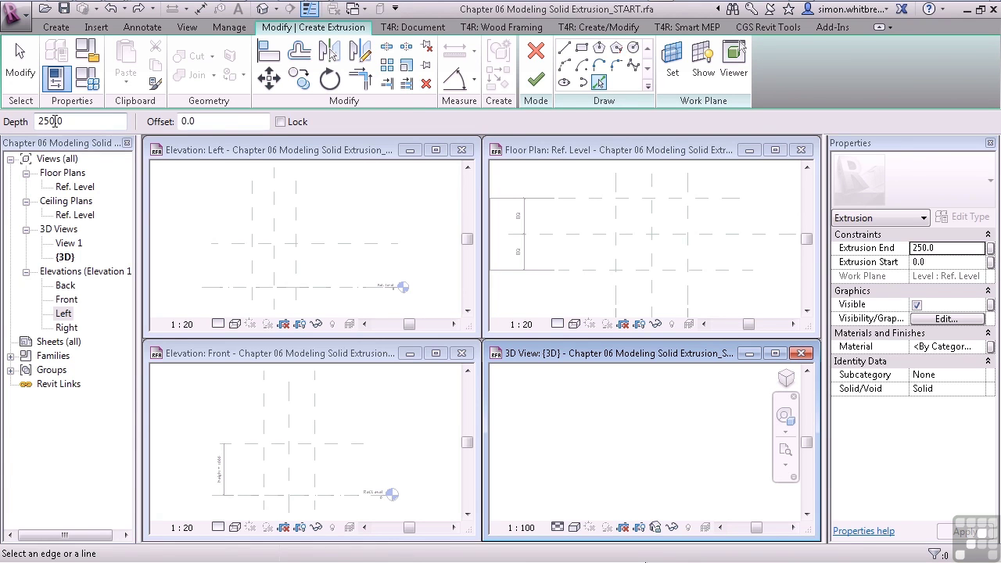
{"action": "left_click", "coordinate": [281, 121]}
{"action": "left_click", "coordinate": [577, 154]}
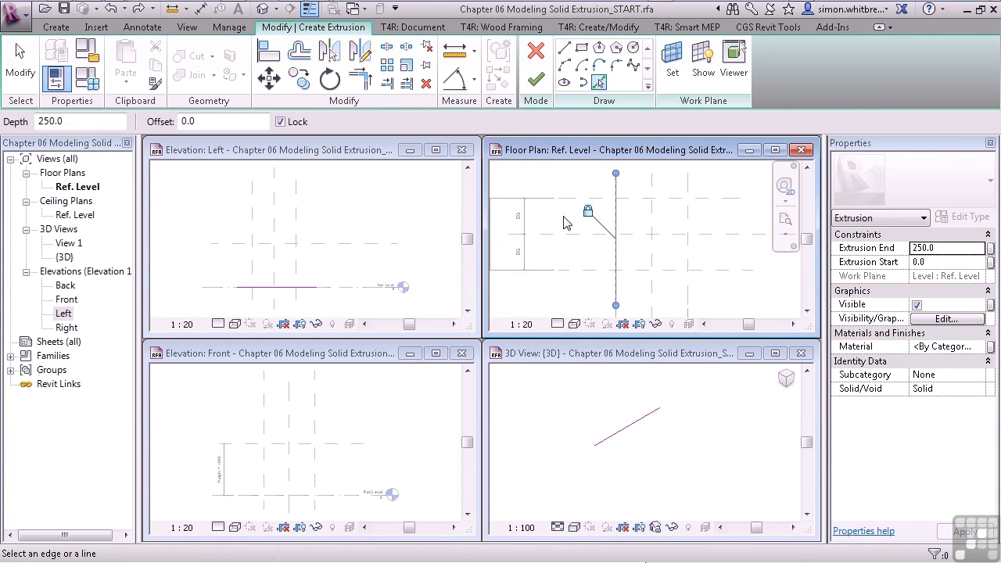
{"action": "left_click", "coordinate": [636, 205]}
{"action": "left_click", "coordinate": [688, 223]}
{"action": "left_click", "coordinate": [678, 275]}
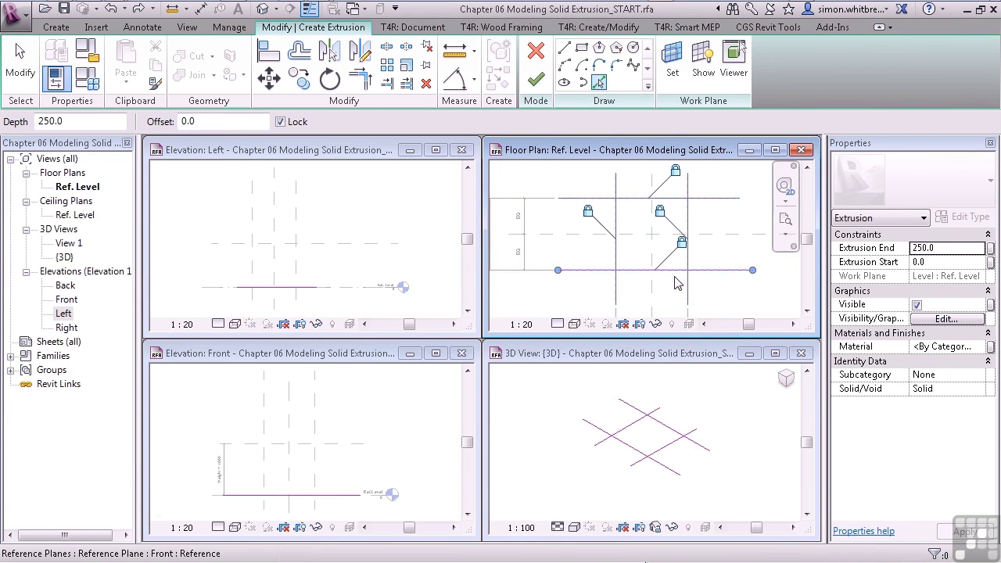
{"action": "left_click", "coordinate": [535, 79]}
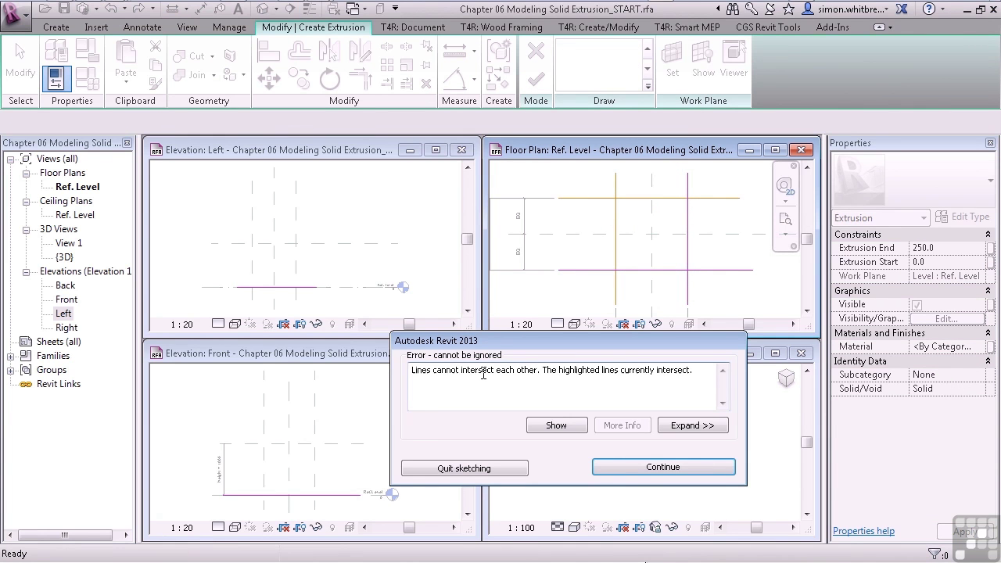
Continue past the error, add a bottom reference-plane line, and dismiss the overlap warning.
{"action": "left_click", "coordinate": [607, 468]}
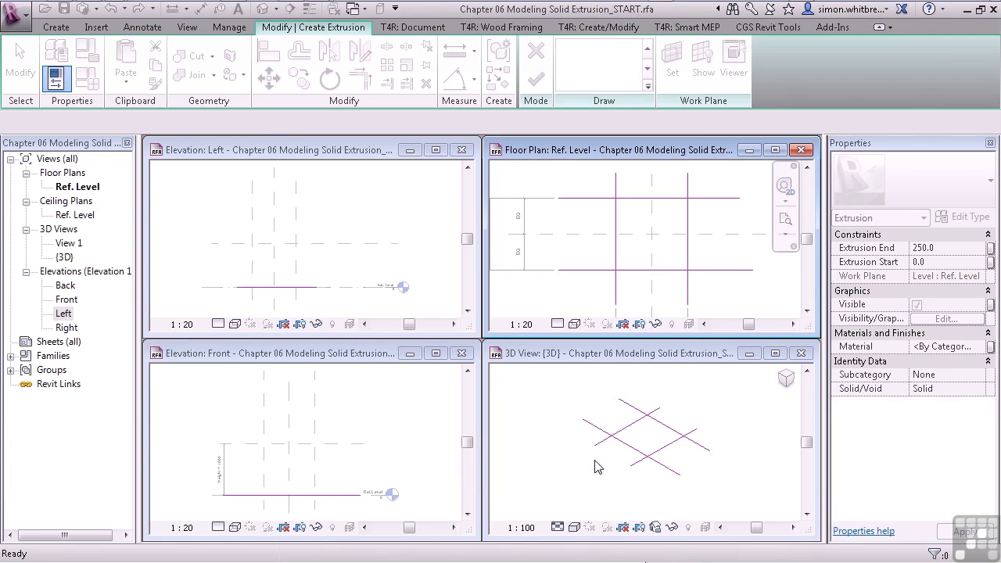
{"action": "left_click", "coordinate": [591, 271]}
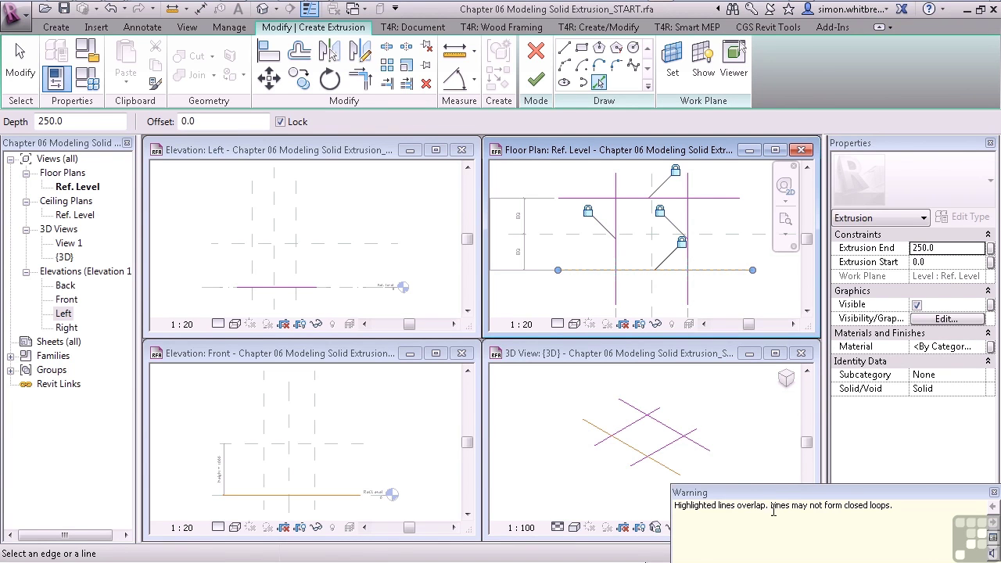
{"action": "left_click_drag", "start_coordinate": [770, 500], "coordinate": [556, 335]}
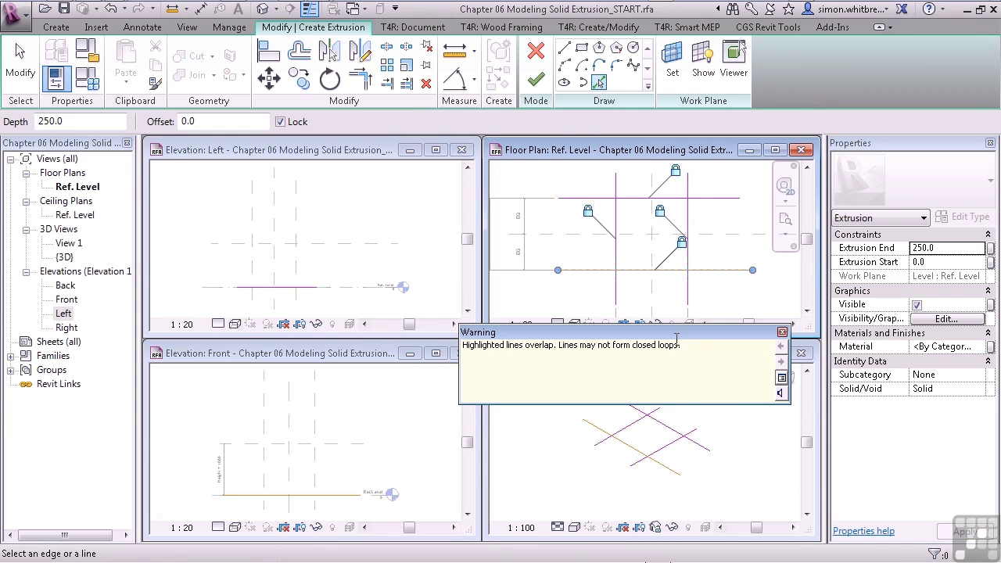
{"action": "left_click_drag", "start_coordinate": [677, 338], "coordinate": [841, 465]}
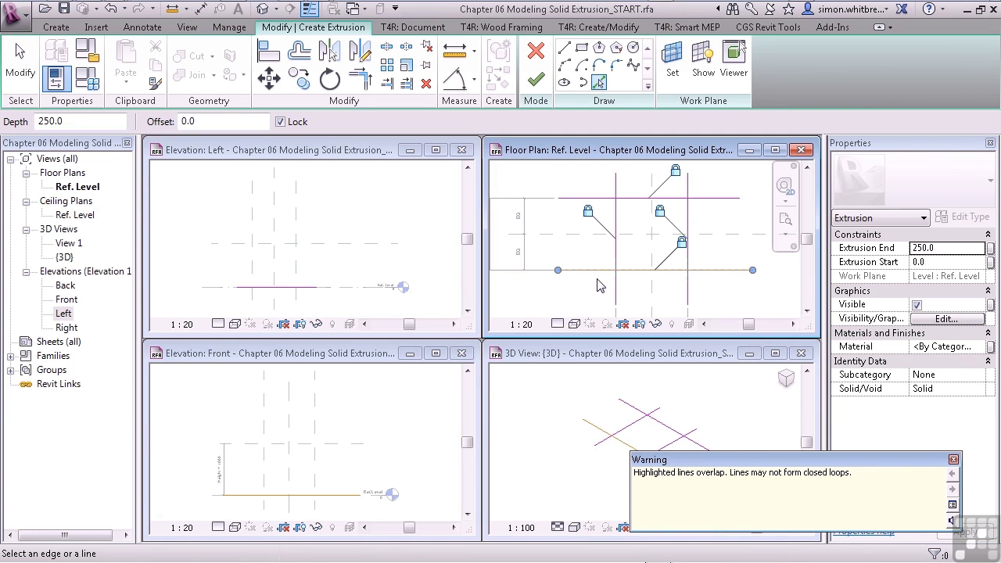
{"action": "key", "text": "ctrl+z"}
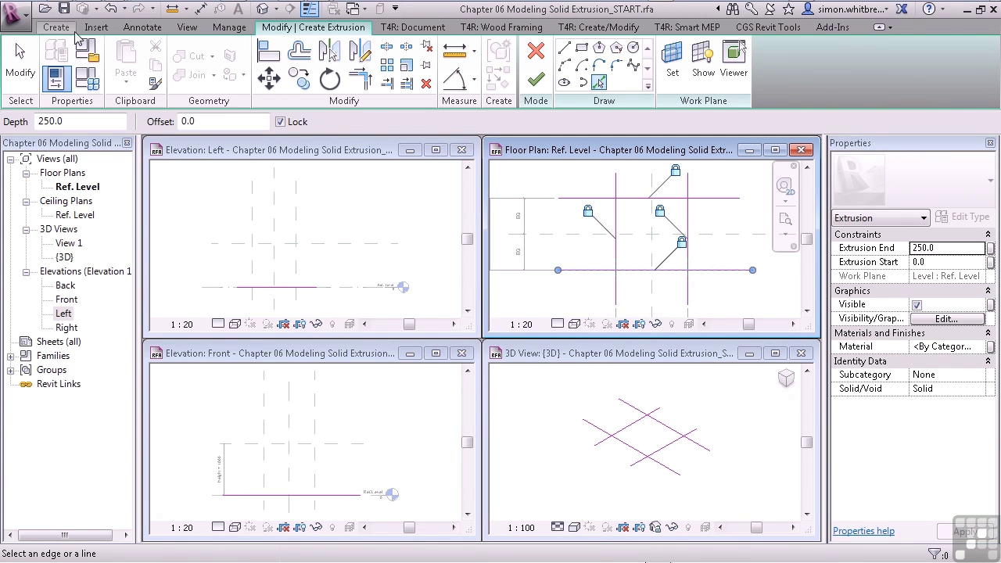
{"action": "left_click", "coordinate": [126, 10]}
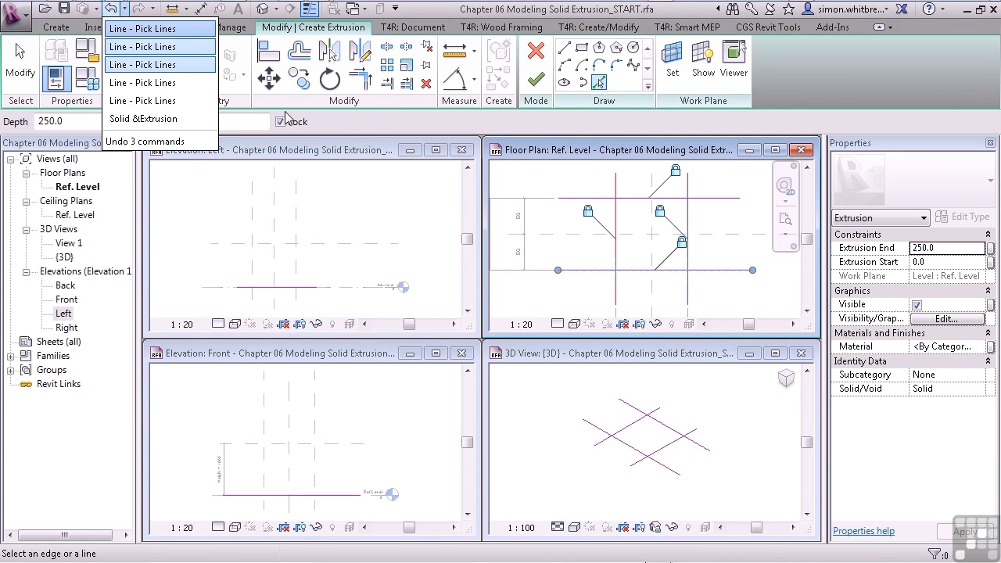
{"action": "left_click", "coordinate": [377, 119]}
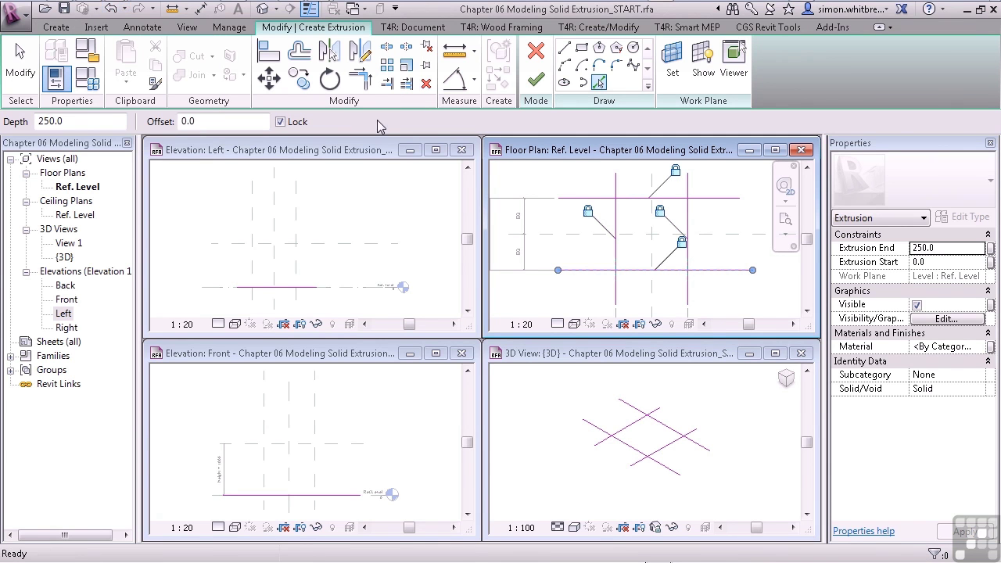
Delete the duplicate overlapping line on the bottom reference plane.
{"action": "left_click", "coordinate": [18, 70]}
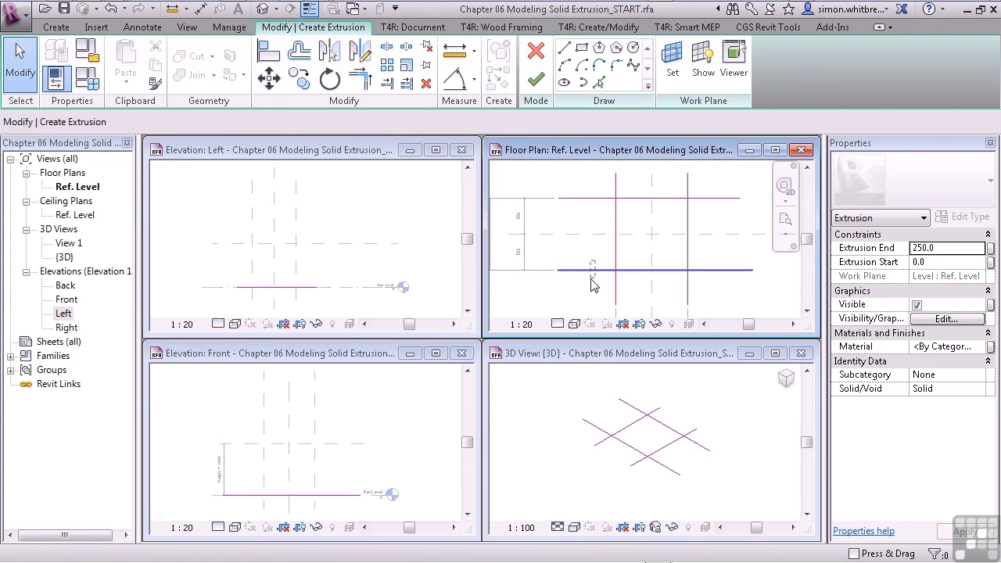
{"action": "left_click", "coordinate": [591, 285]}
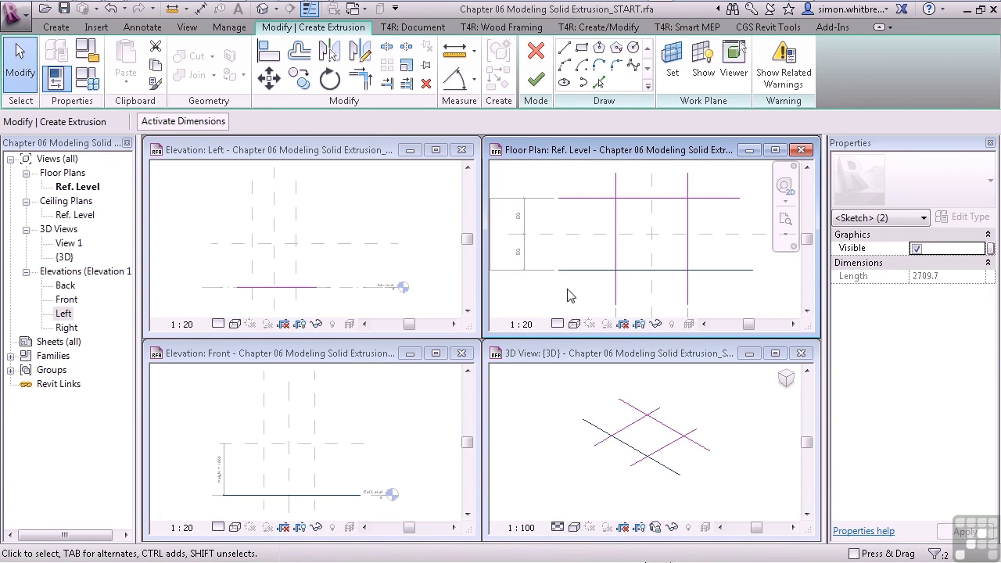
{"action": "key", "text": "shift"}
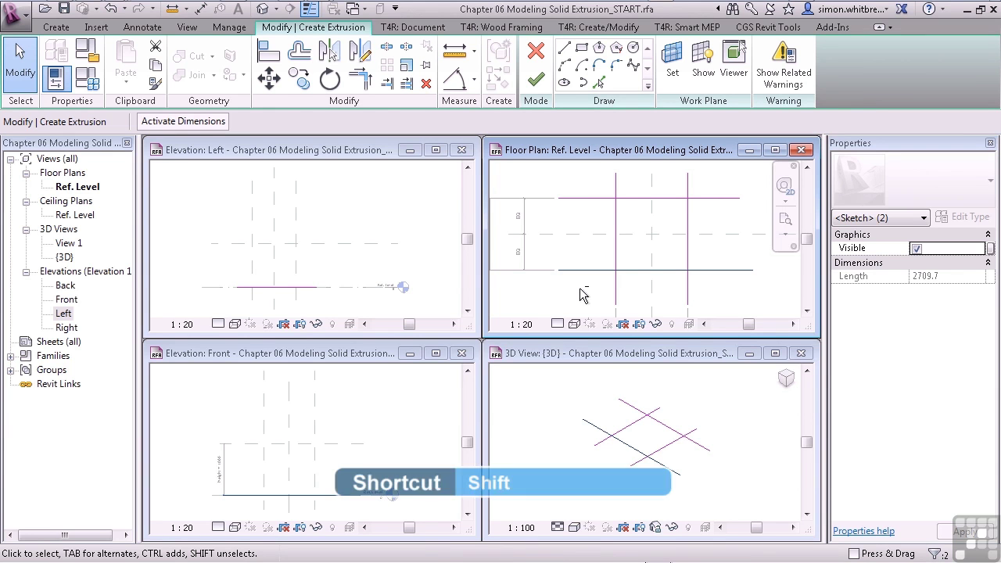
{"action": "left_click", "coordinate": [583, 270], "text": "shift"}
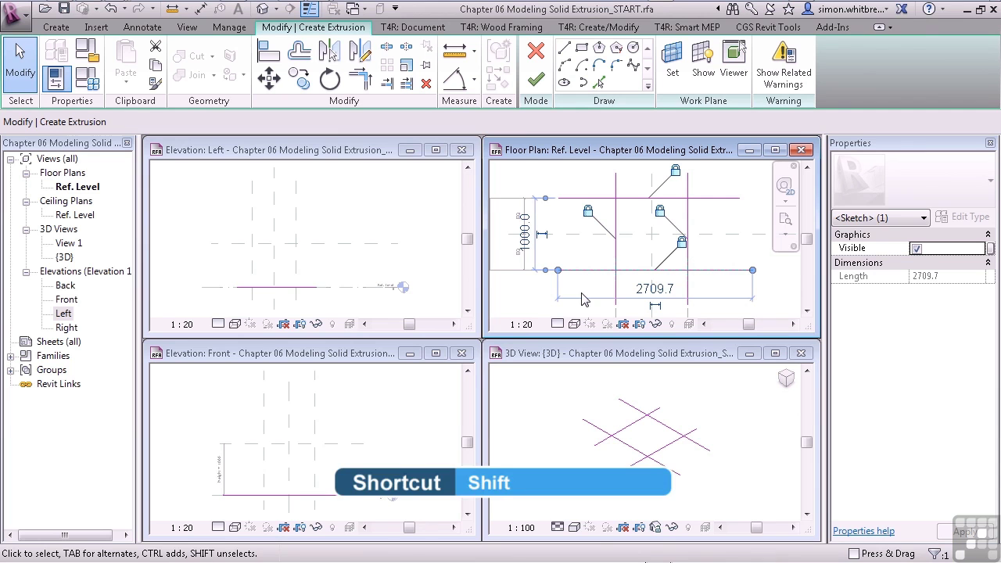
{"action": "key", "text": "Delete"}
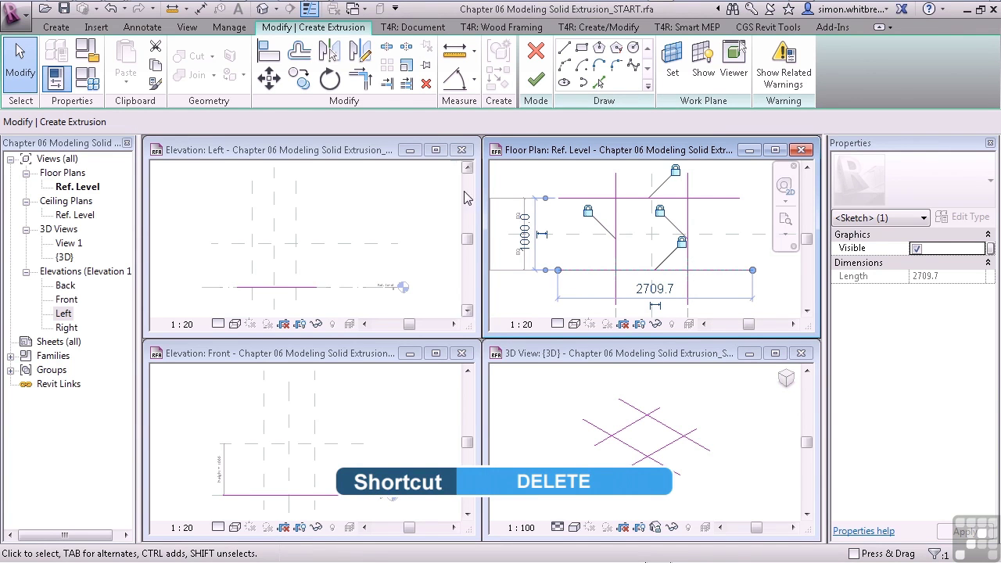
{"action": "left_click", "coordinate": [427, 84]}
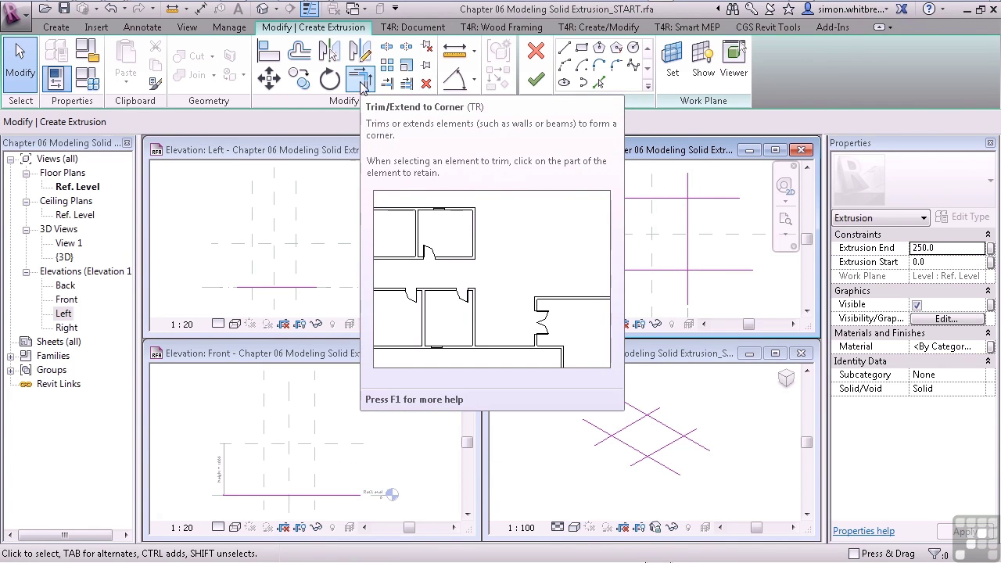
Trim the bottom-left, top-left, top-right and bottom-right corners into a closed square.
{"action": "left_click", "coordinate": [362, 84]}
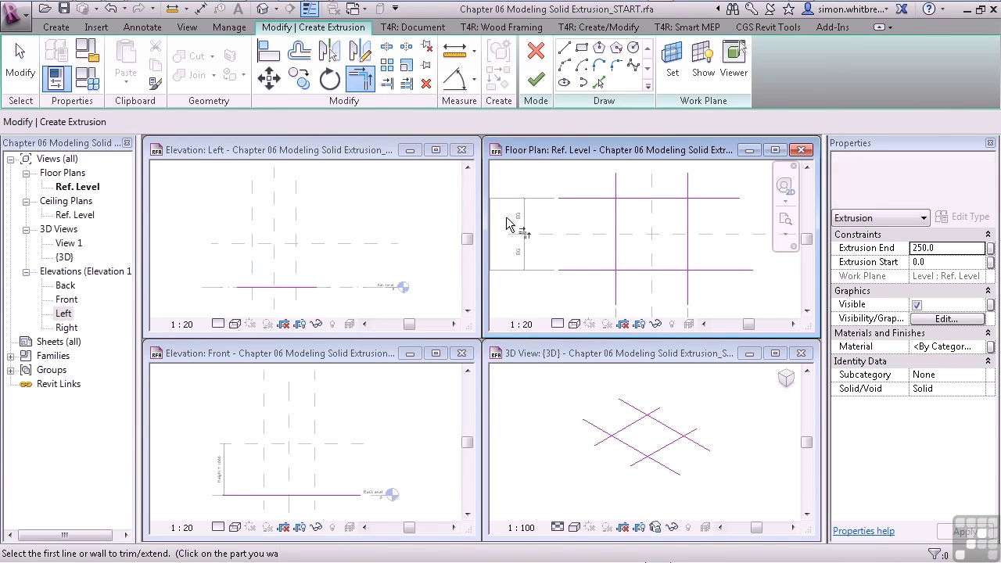
{"action": "left_click", "coordinate": [634, 270]}
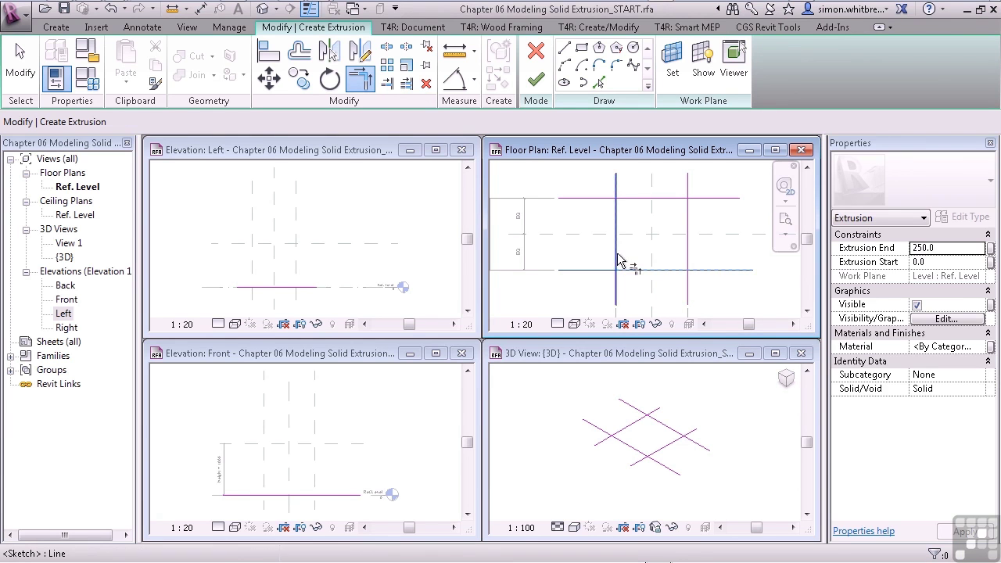
{"action": "left_click", "coordinate": [619, 263]}
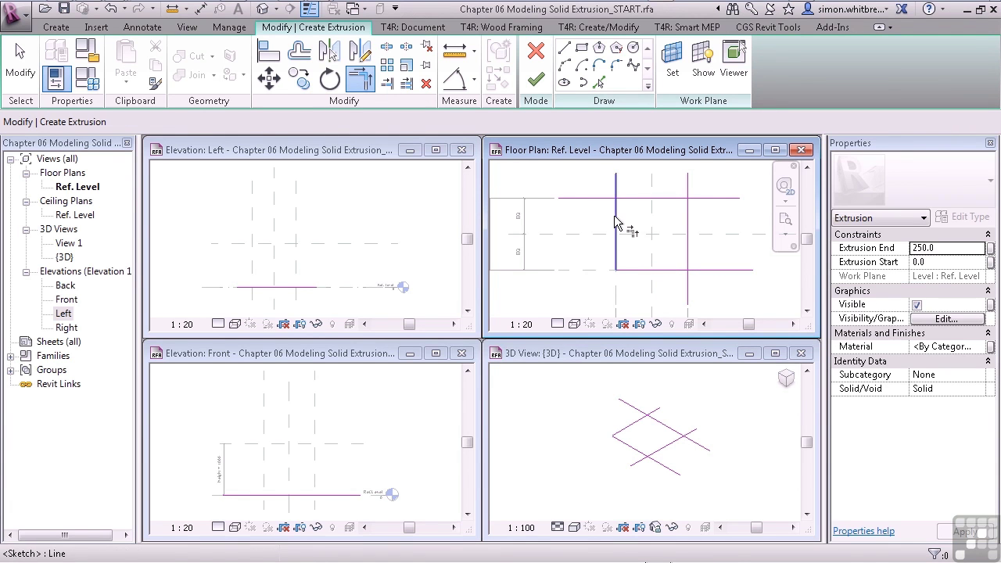
{"action": "left_click", "coordinate": [617, 221]}
{"action": "left_click", "coordinate": [626, 200]}
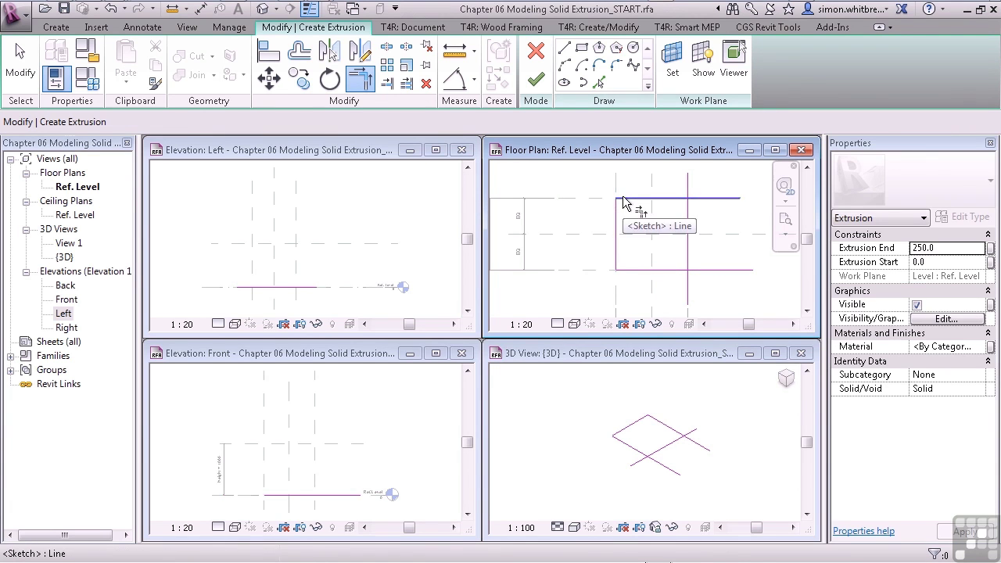
{"action": "left_click", "coordinate": [665, 199]}
{"action": "left_click", "coordinate": [688, 219]}
{"action": "left_click", "coordinate": [687, 258]}
{"action": "left_click", "coordinate": [678, 273]}
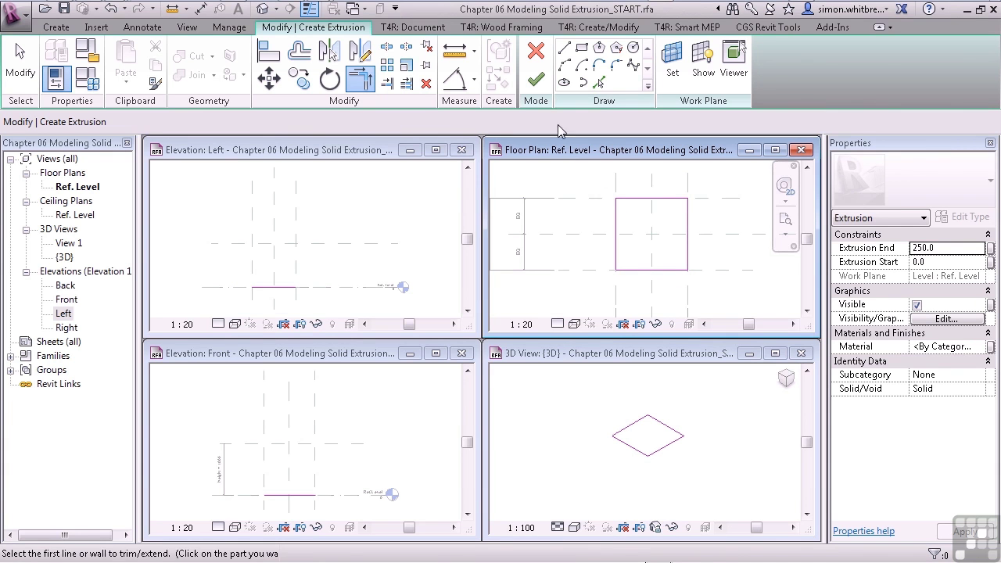
Finish the sketch and inspect the resulting 250-deep box in the 3D view.
{"action": "left_click", "coordinate": [536, 80]}
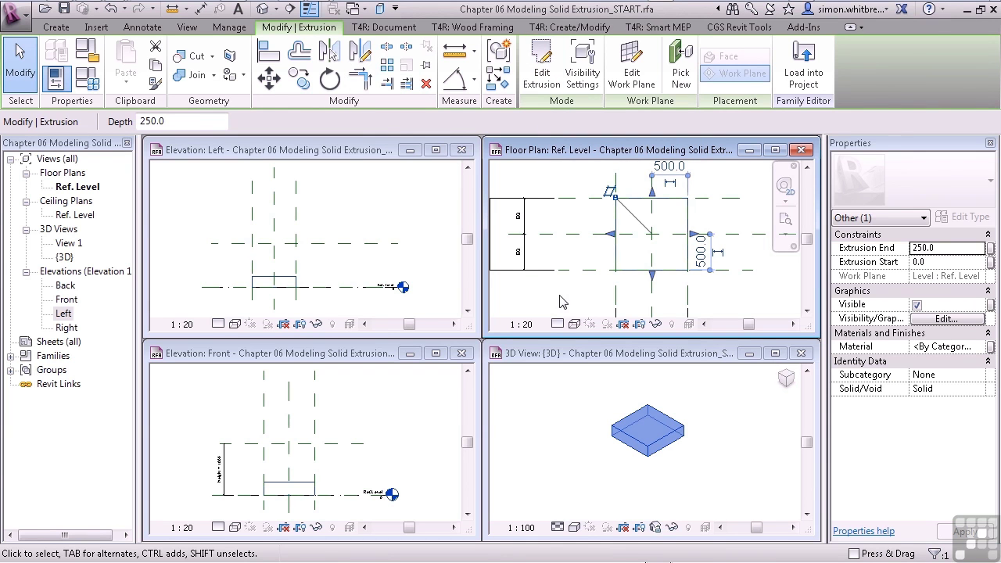
{"action": "left_click", "coordinate": [629, 438]}
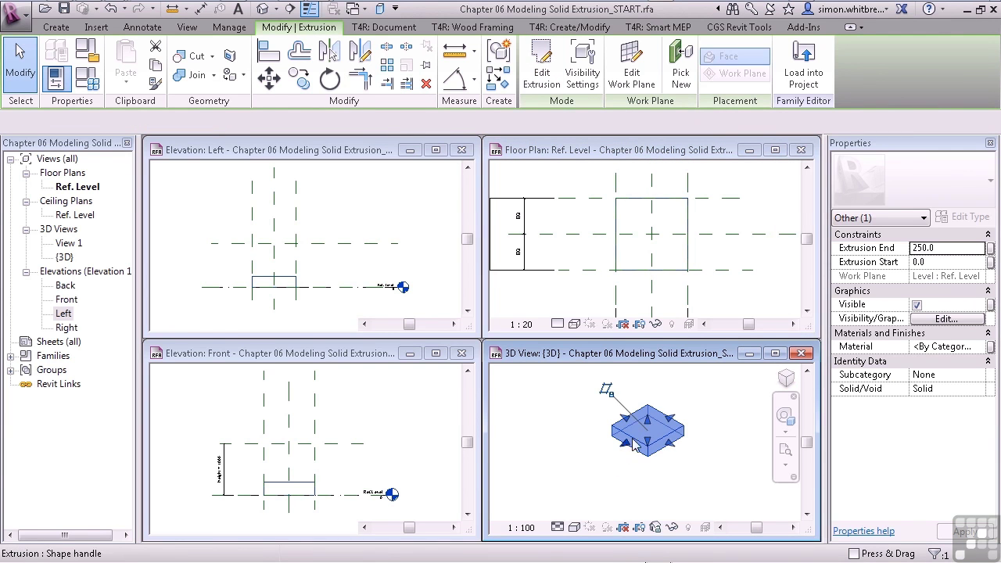
{"action": "scroll", "coordinate": [634, 435], "scroll_direction": "up", "scroll_amount": 1}
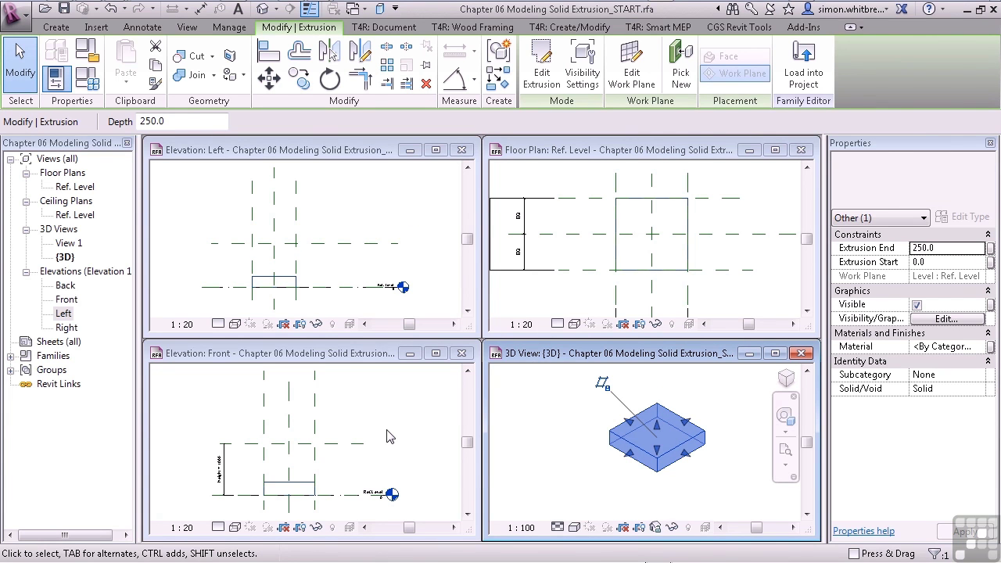
In Family Types, set Length, Height and Depth to 500, apply and close.
{"action": "left_click", "coordinate": [89, 81]}
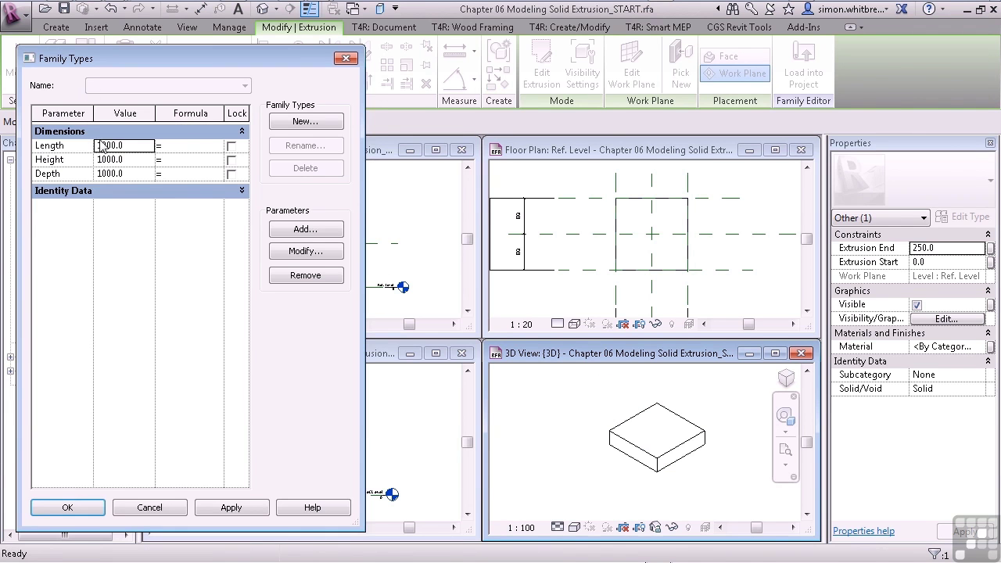
{"action": "left_click", "coordinate": [140, 147]}
{"action": "type", "text": "500"}
{"action": "left_click", "coordinate": [145, 161]}
{"action": "type", "text": "5"}
{"action": "left_click", "coordinate": [144, 174]}
{"action": "type", "text": "5"}
{"action": "left_click", "coordinate": [225, 513]}
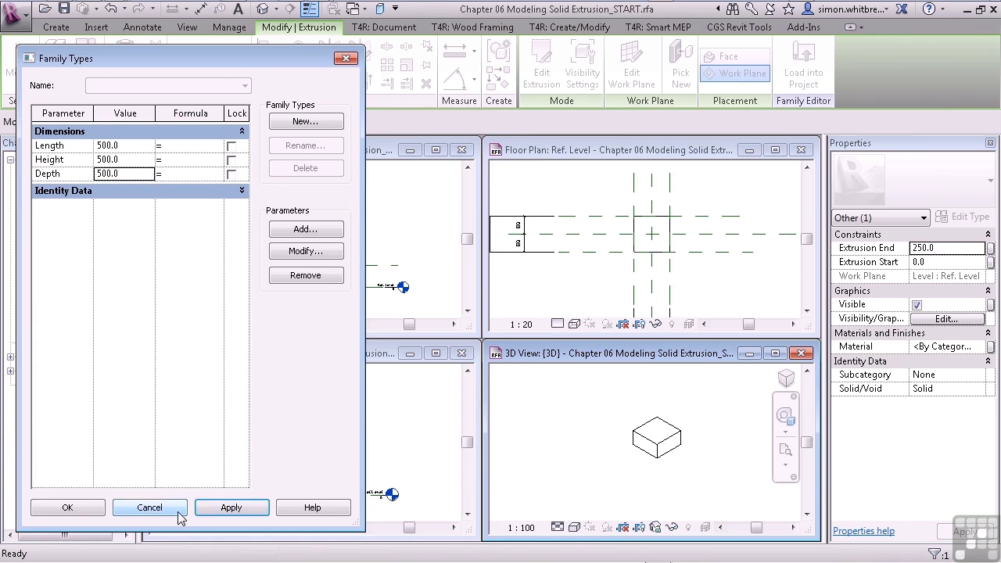
{"action": "left_click", "coordinate": [35, 508]}
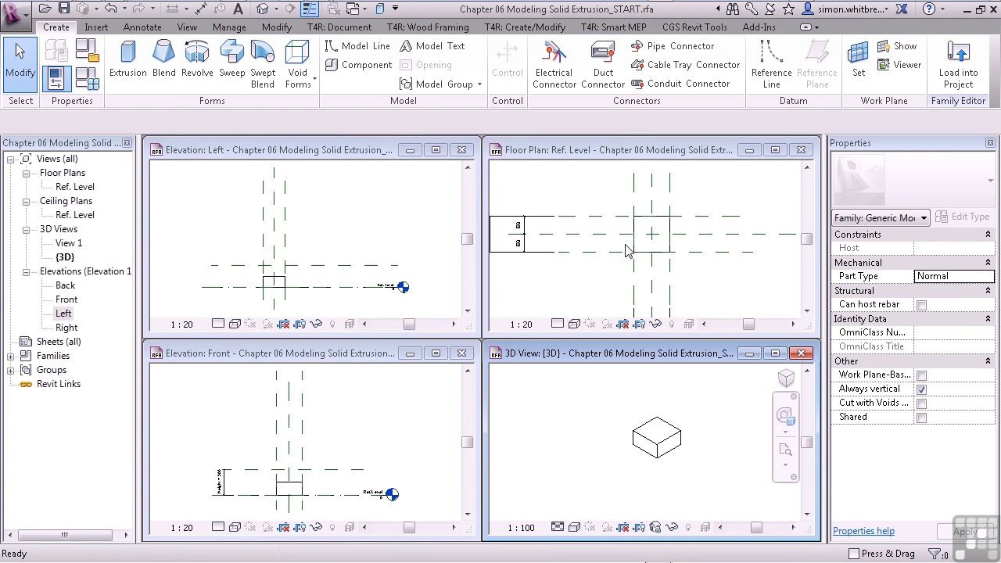
Select the box and, in Front elevation, align its top edge to the top reference plane.
{"action": "left_click", "coordinate": [655, 445]}
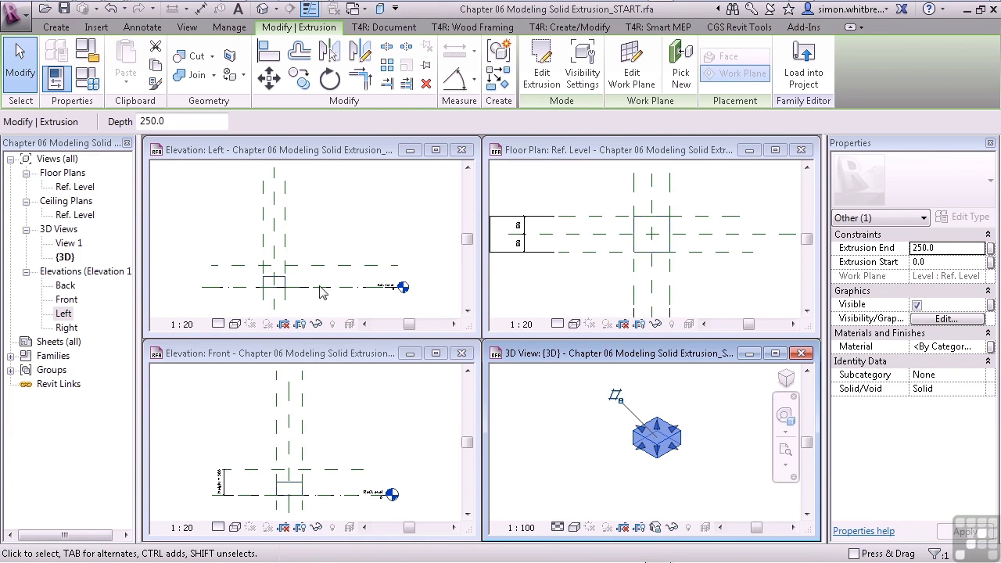
{"action": "left_click", "coordinate": [224, 443]}
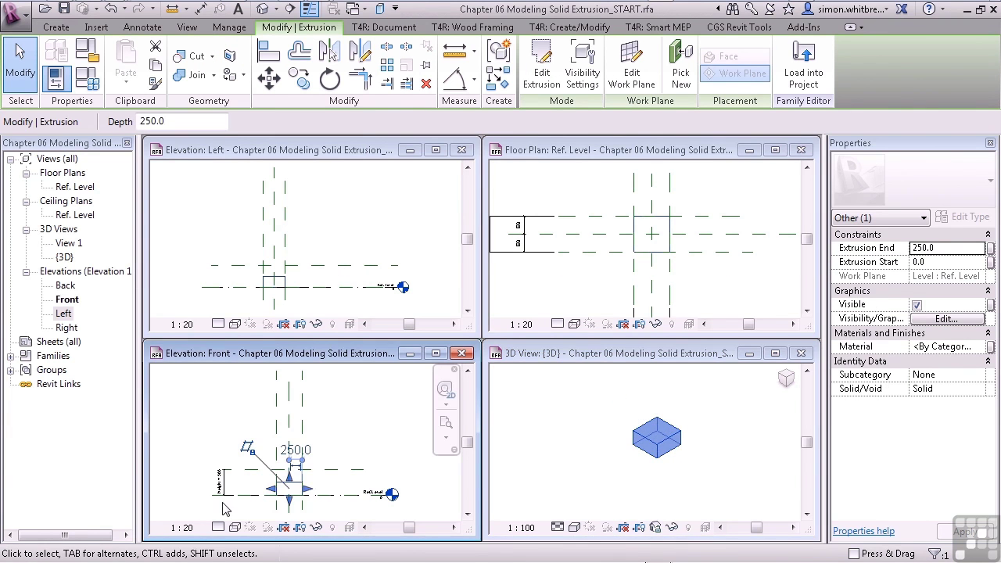
{"action": "scroll", "coordinate": [213, 493], "scroll_direction": "up", "scroll_amount": 2}
{"action": "scroll", "coordinate": [213, 493], "scroll_direction": "up", "scroll_amount": 1}
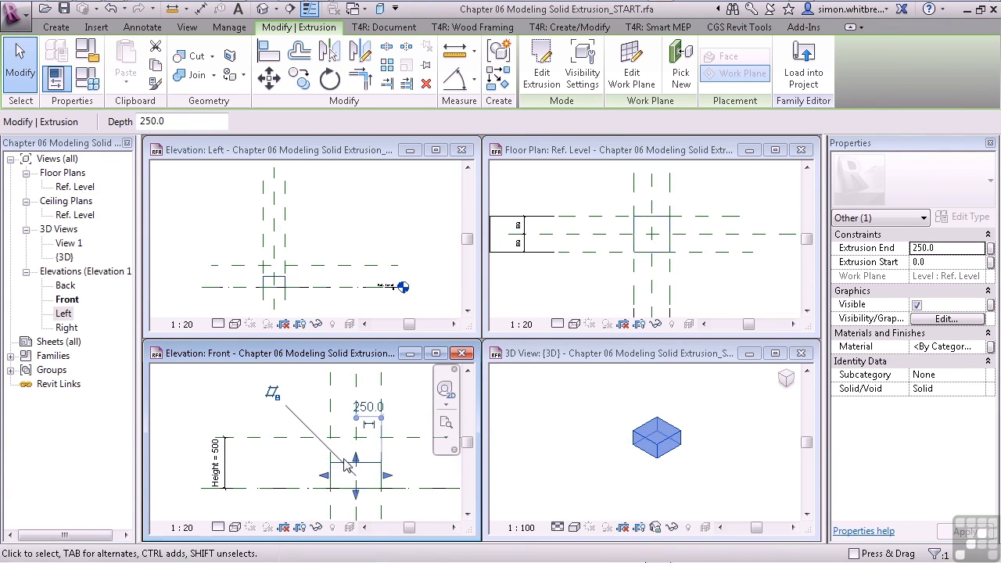
{"action": "left_click_drag", "start_coordinate": [356, 466], "coordinate": [356, 461]}
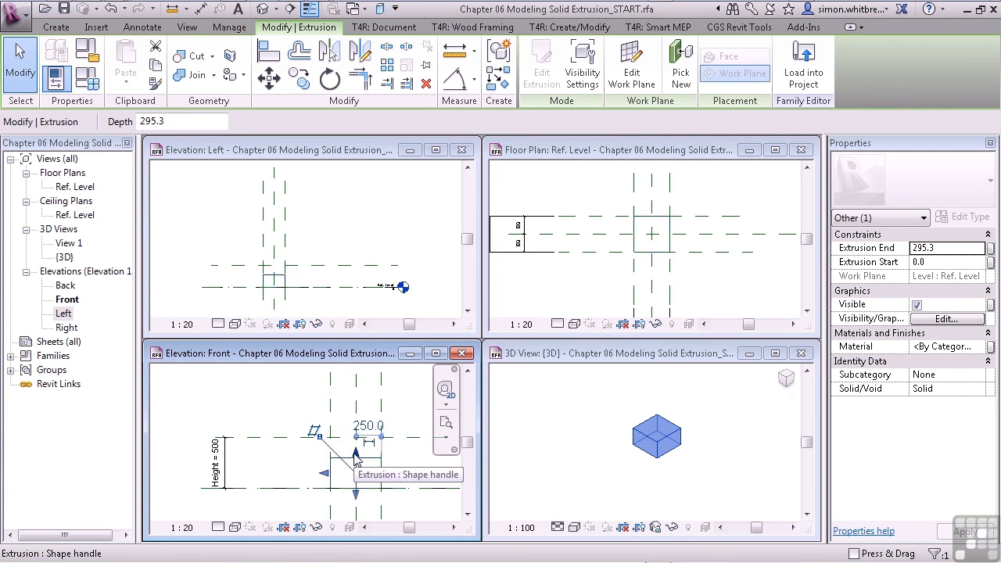
{"action": "left_click", "coordinate": [263, 57]}
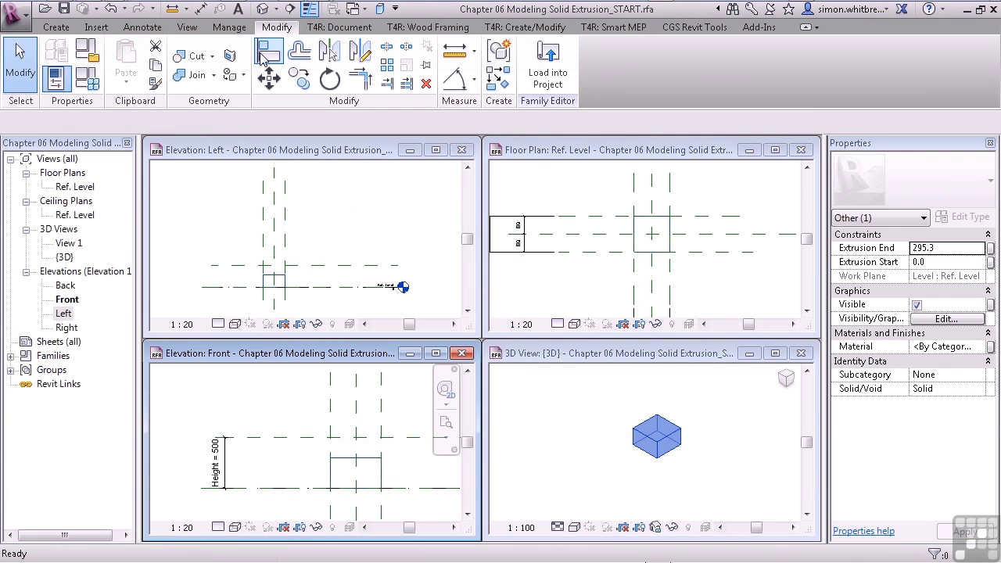
{"action": "left_click", "coordinate": [280, 440]}
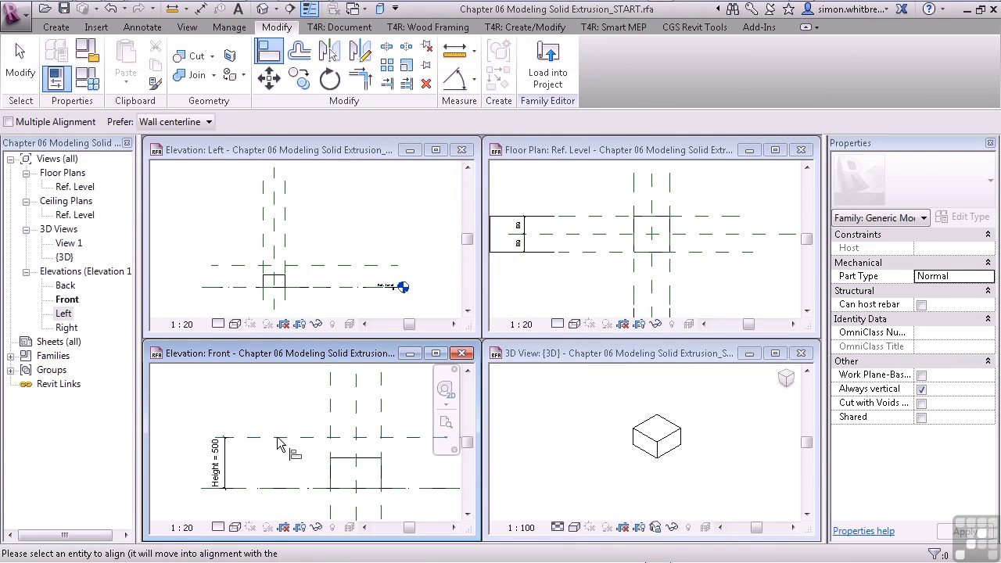
{"action": "left_click", "coordinate": [344, 458]}
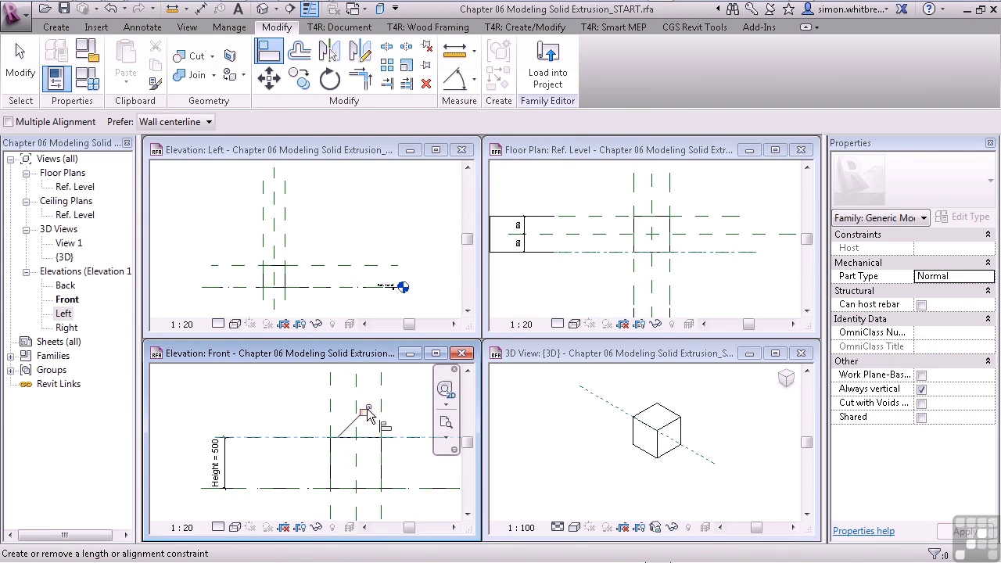
Set the box's Height to 1000 in Family Types and apply it.
{"action": "left_click", "coordinate": [87, 80]}
{"action": "left_click", "coordinate": [135, 161]}
{"action": "type", "text": "1000"}
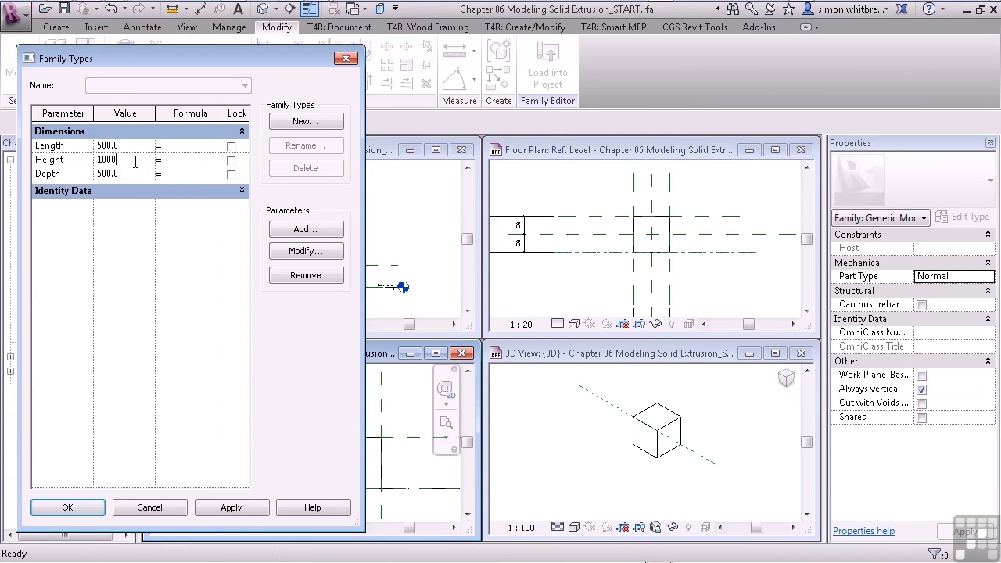
{"action": "left_click", "coordinate": [212, 503]}
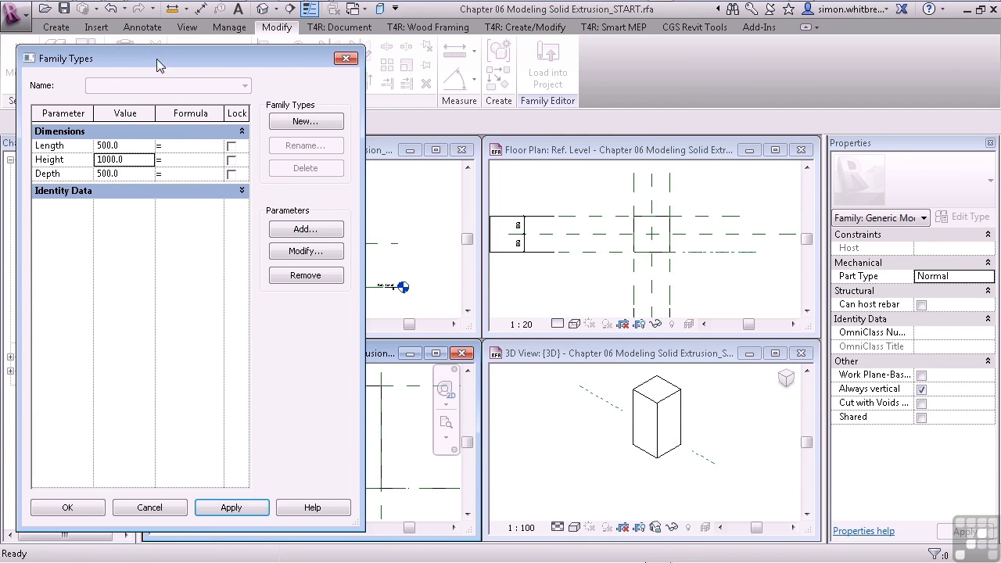
{"action": "left_click_drag", "start_coordinate": [157, 58], "coordinate": [791, 63]}
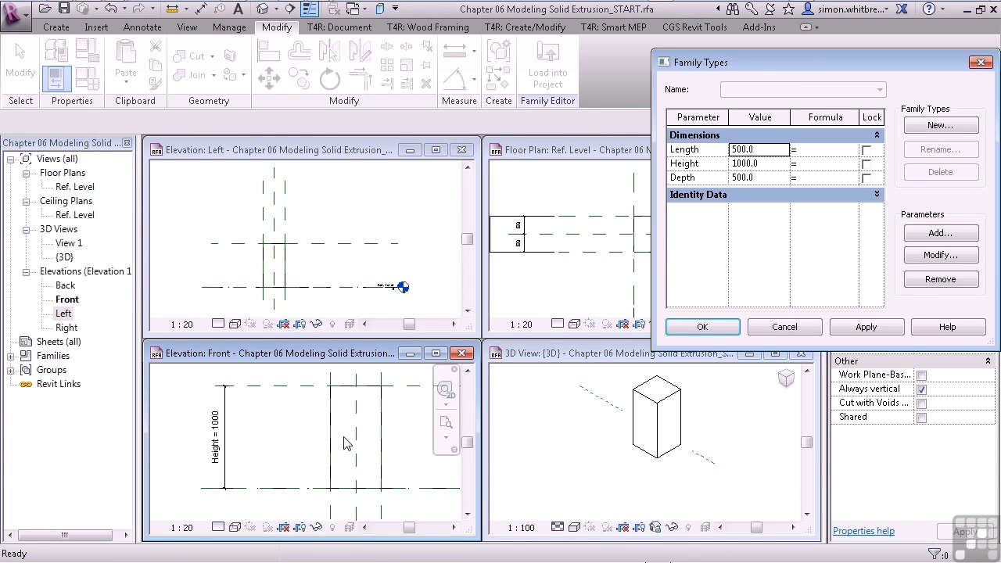
Flex the box's Length and Depth to 2000 each, then close Family Types.
{"action": "left_click", "coordinate": [767, 151]}
{"action": "type", "text": "20"}
{"action": "left_click", "coordinate": [860, 331]}
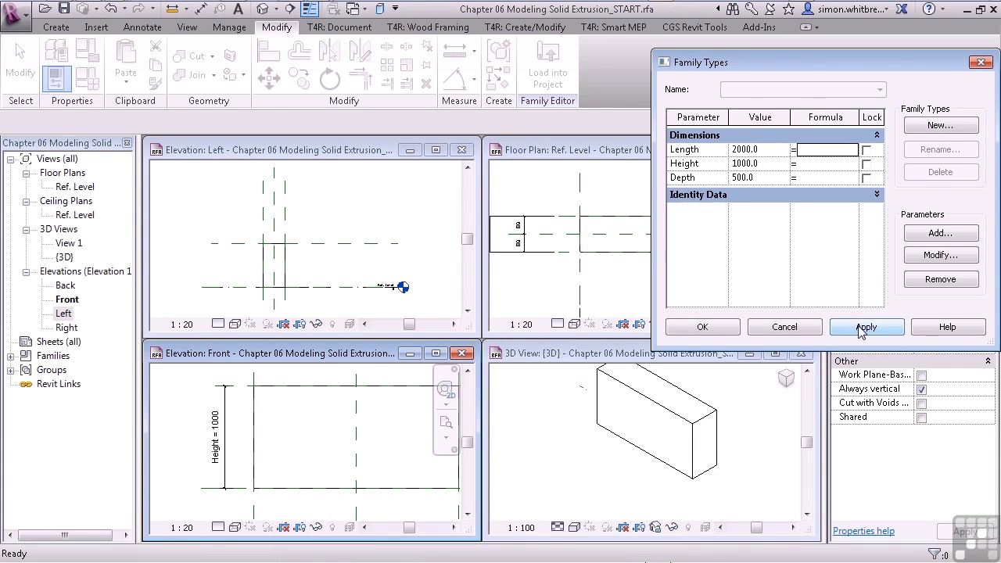
{"action": "left_click", "coordinate": [770, 178]}
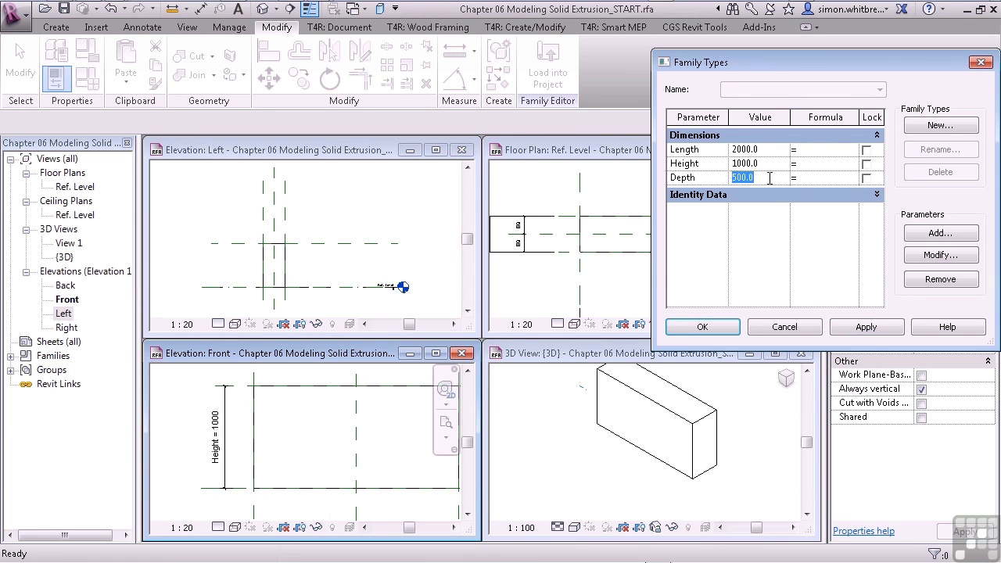
{"action": "type", "text": "200"}
{"action": "left_click", "coordinate": [865, 330]}
{"action": "left_click", "coordinate": [778, 176]}
{"action": "type", "text": "2"}
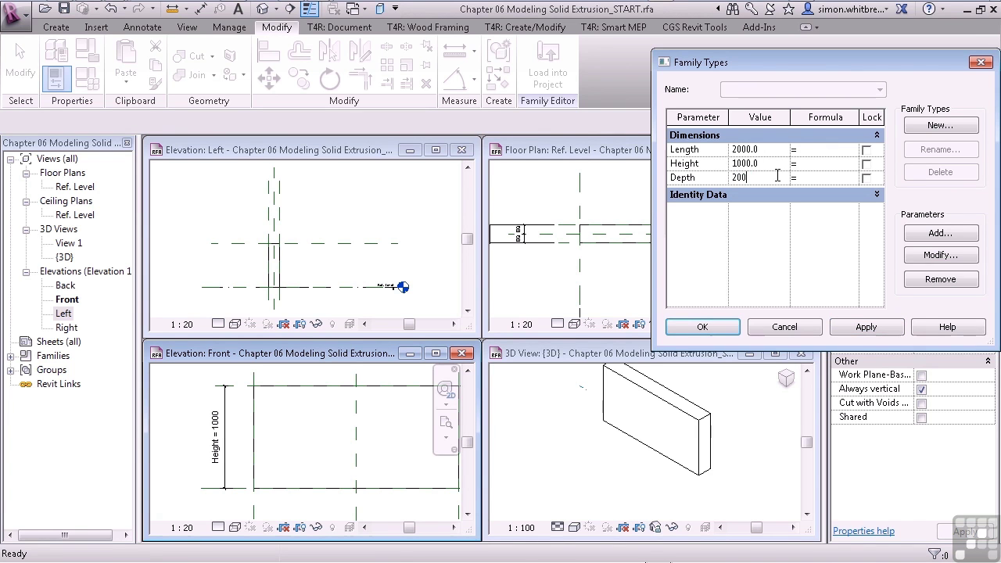
{"action": "left_click", "coordinate": [678, 326]}
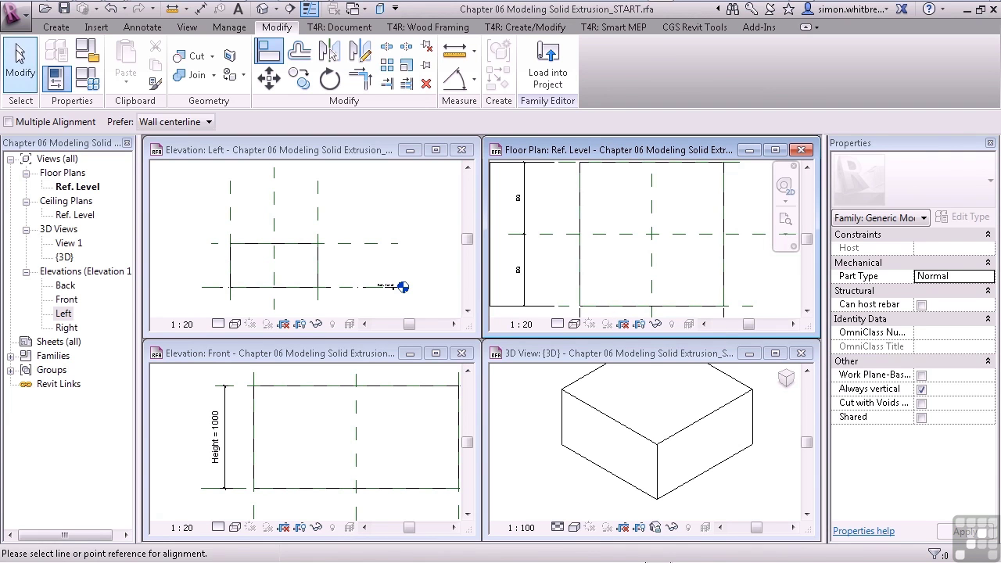
{"action": "left_click", "coordinate": [19, 56]}
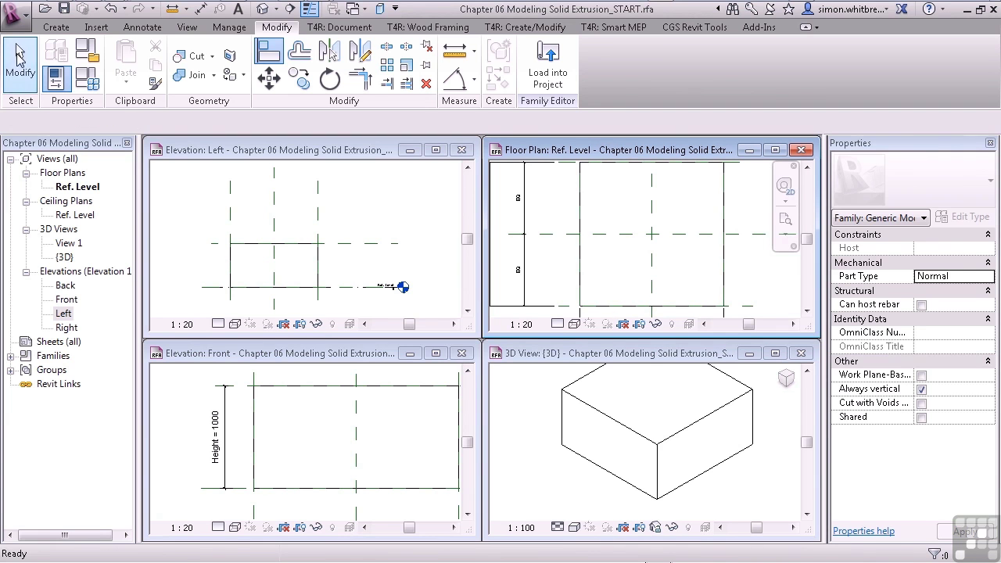
Edit the box extrusion's profile and sketch a small square inside the outline.
{"action": "left_click", "coordinate": [617, 306]}
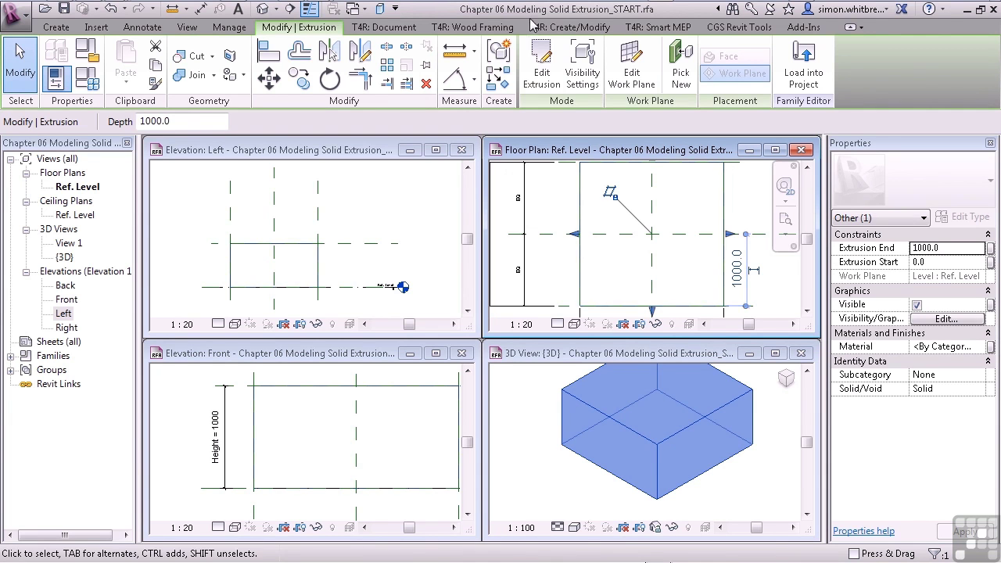
{"action": "left_click", "coordinate": [541, 66]}
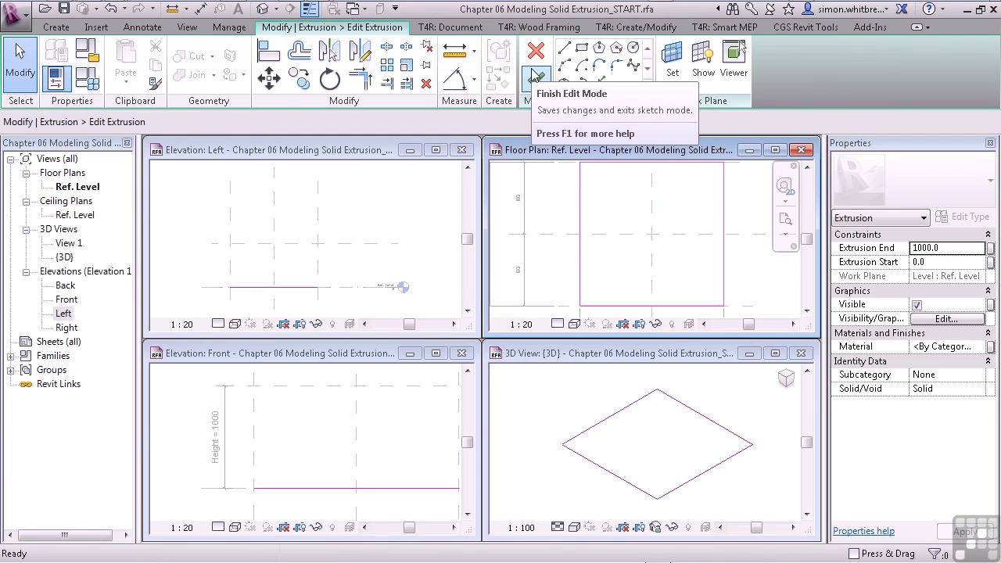
{"action": "left_click", "coordinate": [581, 48]}
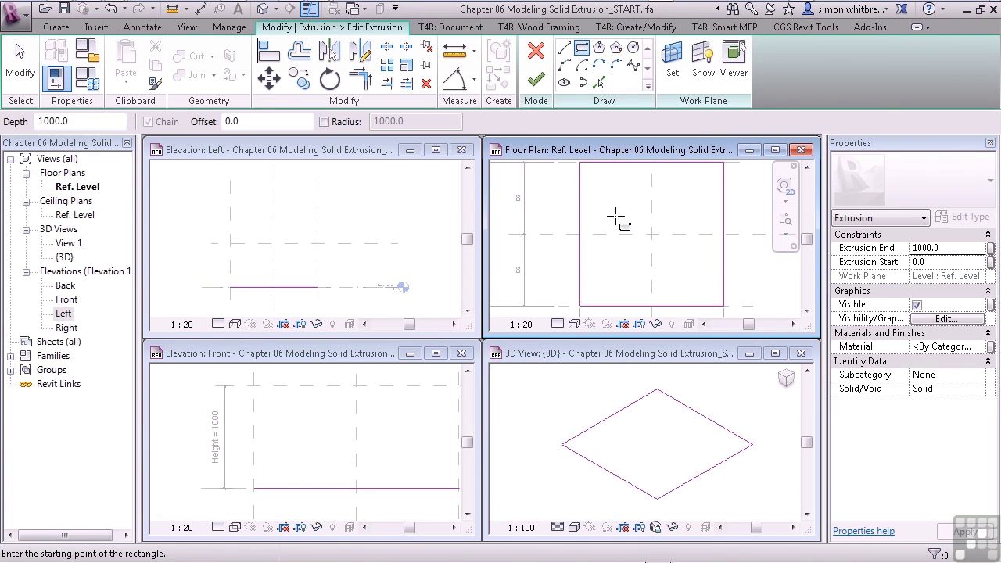
{"action": "left_click", "coordinate": [593, 176]}
{"action": "left_click", "coordinate": [629, 219]}
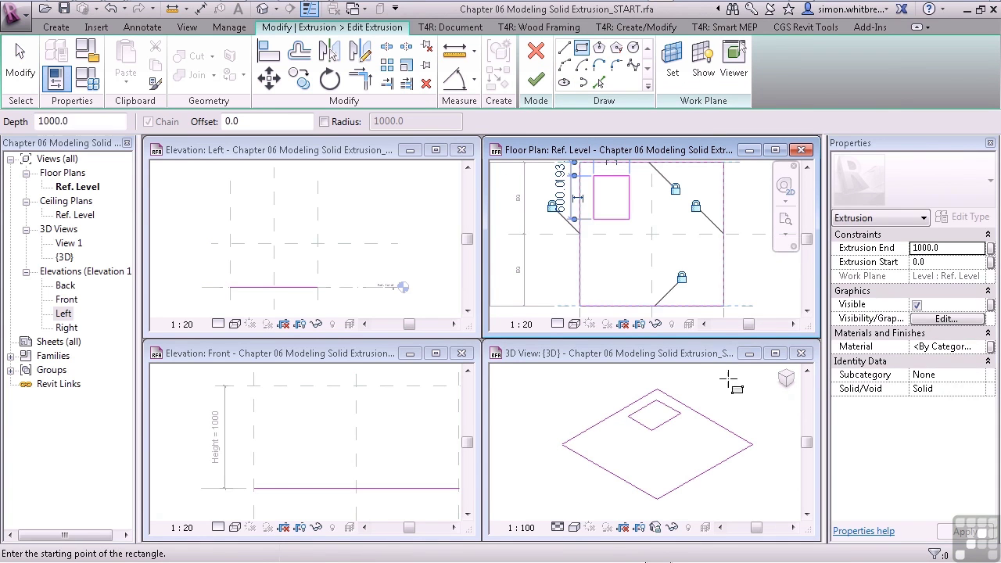
Sketch a circle and an ellipse inside the outline beside the square.
{"action": "left_click", "coordinate": [633, 48]}
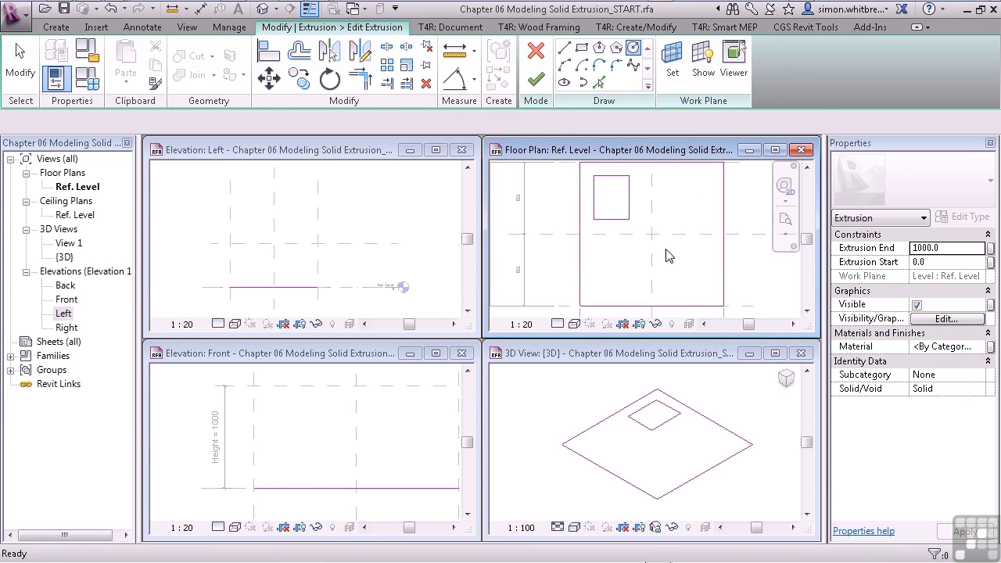
{"action": "left_click", "coordinate": [680, 191]}
{"action": "left_click", "coordinate": [698, 206]}
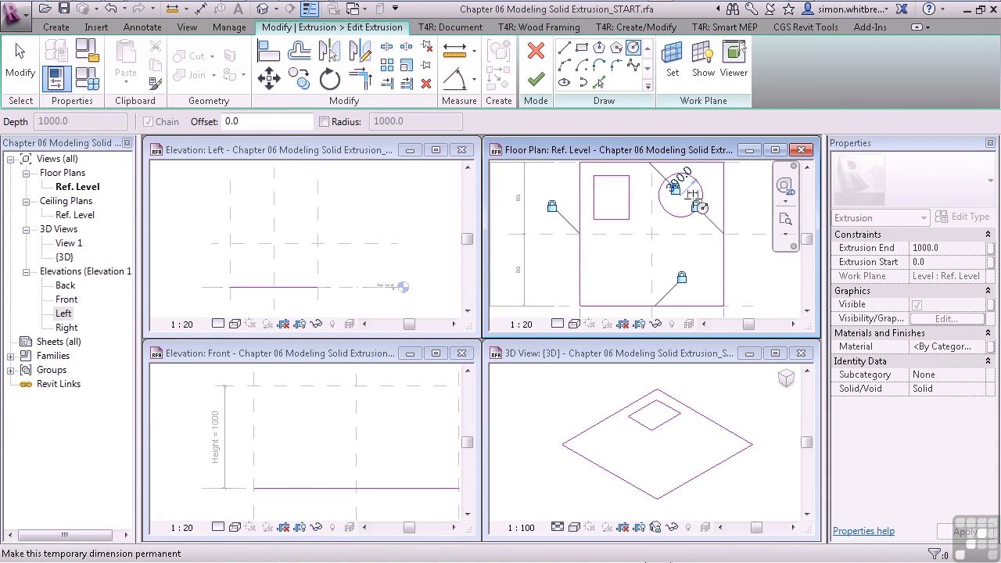
{"action": "left_click", "coordinate": [563, 82]}
{"action": "left_click", "coordinate": [604, 270]}
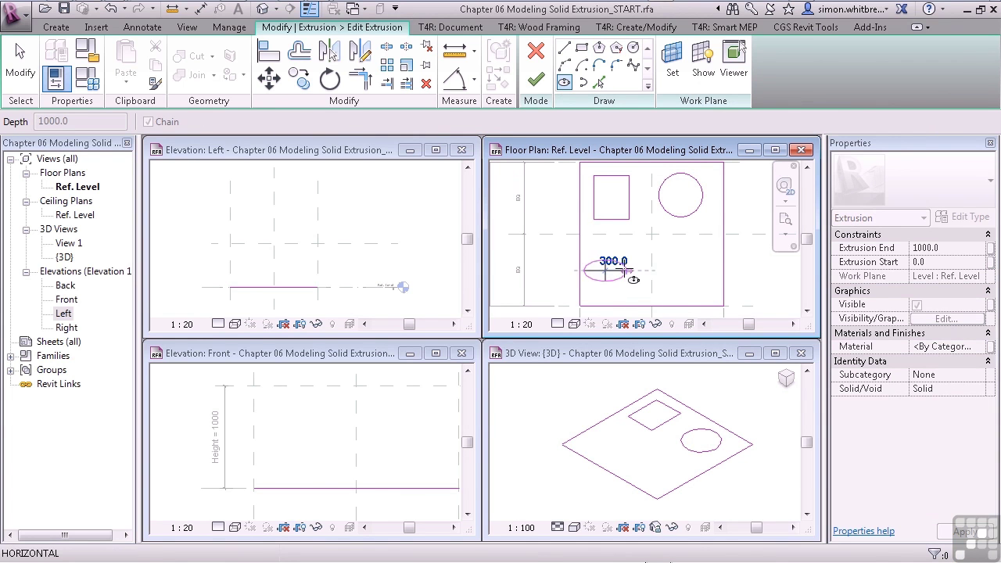
{"action": "left_click", "coordinate": [626, 270]}
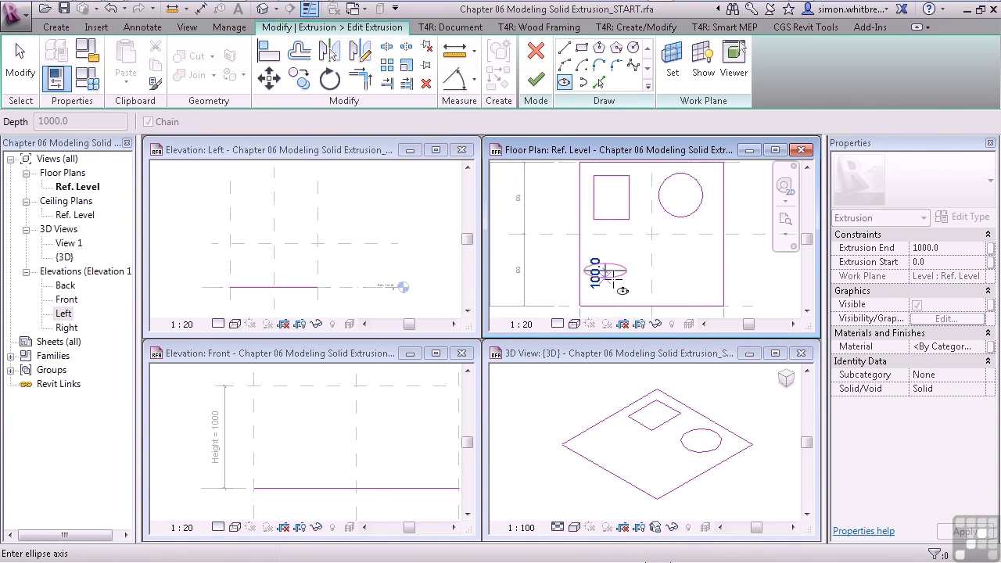
{"action": "left_click", "coordinate": [616, 279]}
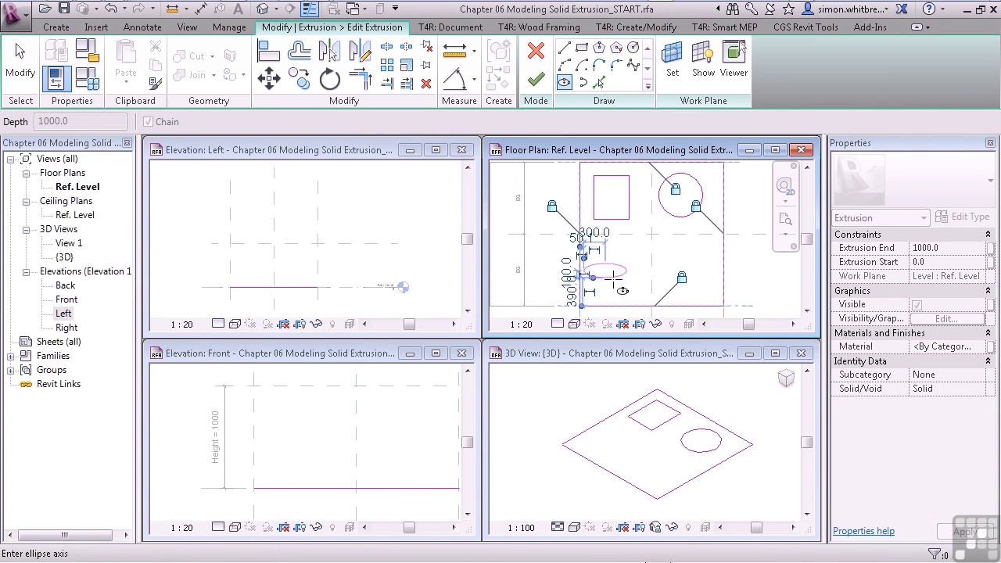
Finish the sketch and view the box with square, circle and ellipse holes in 3D.
{"action": "left_click", "coordinate": [536, 81]}
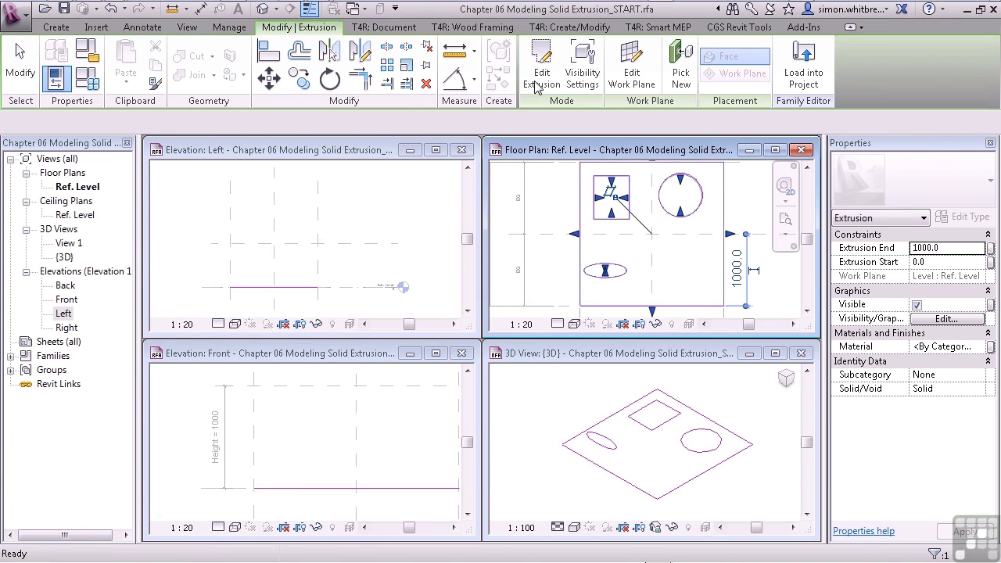
{"action": "left_click", "coordinate": [523, 400]}
{"action": "left_click", "coordinate": [516, 421]}
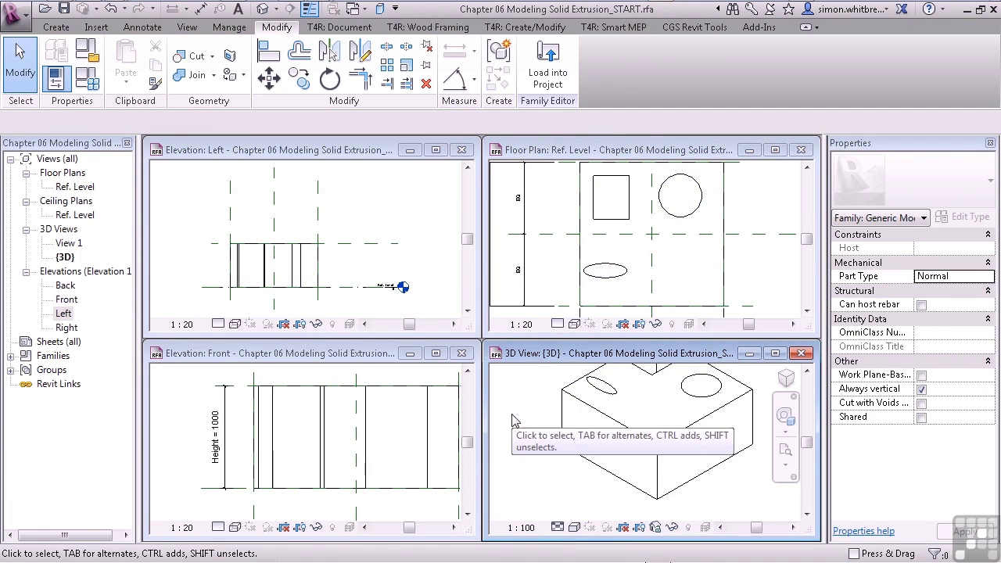